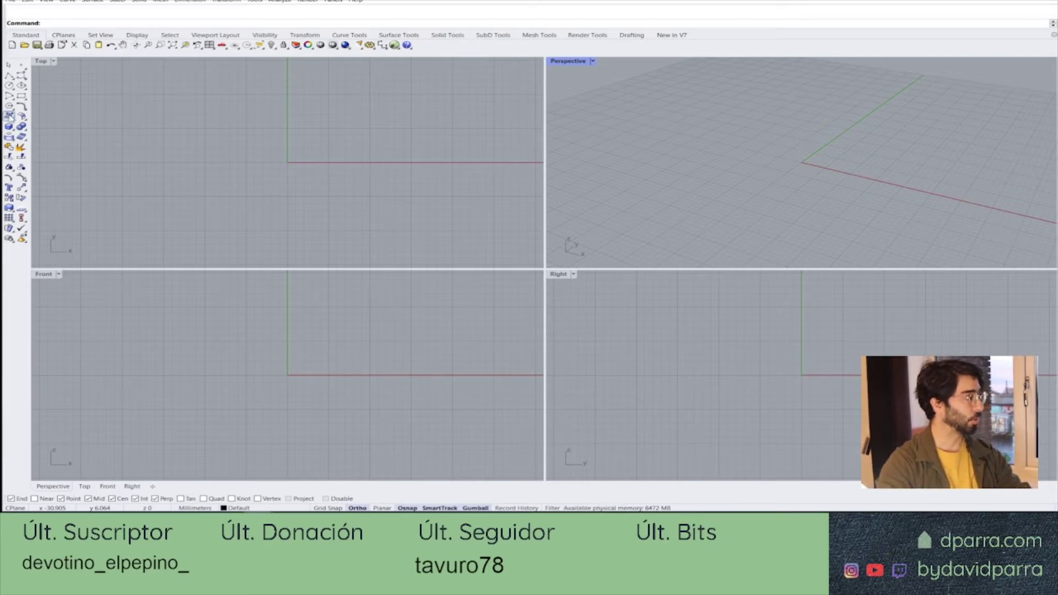
Open the Surface flyout toolbar from the left toolbar
{"action": "left_click", "coordinate": [9, 116]}
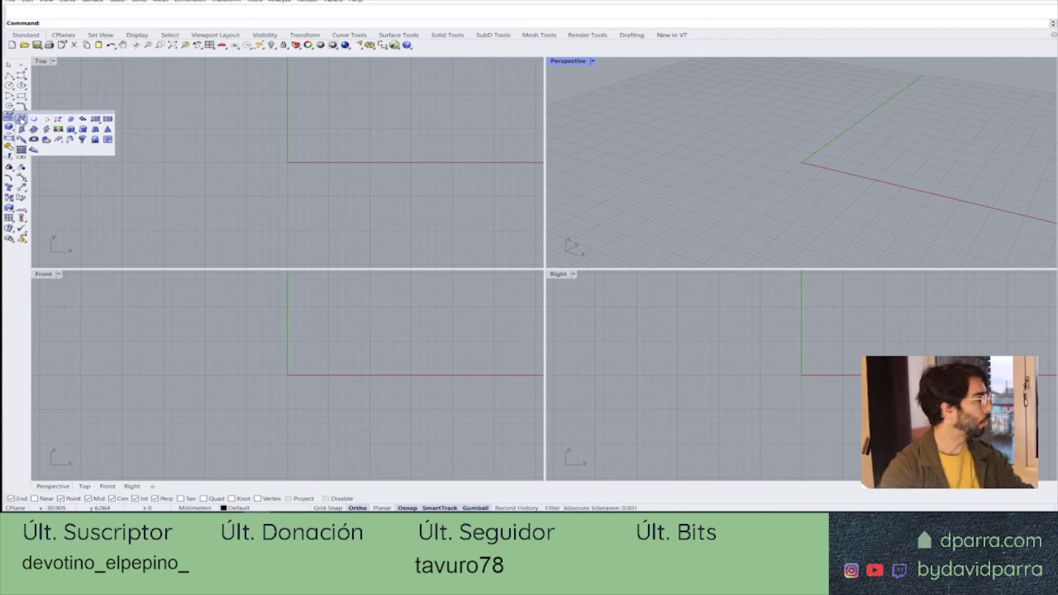
In a maximized Perspective view, create a triangular surface from three corner points with Ortho off
{"action": "left_click", "coordinate": [20, 118]}
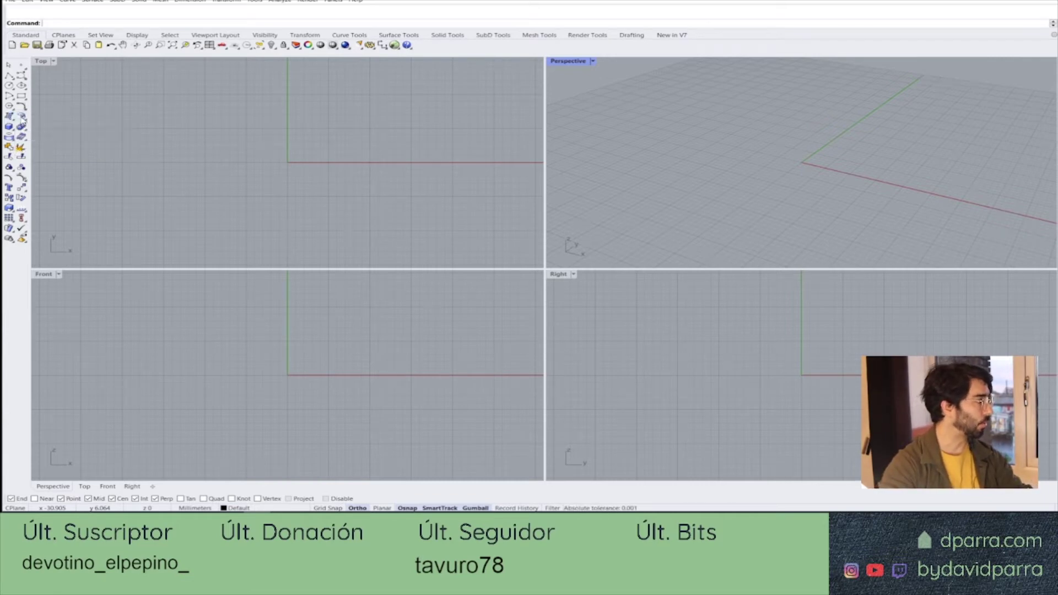
{"action": "double_click", "coordinate": [568, 62]}
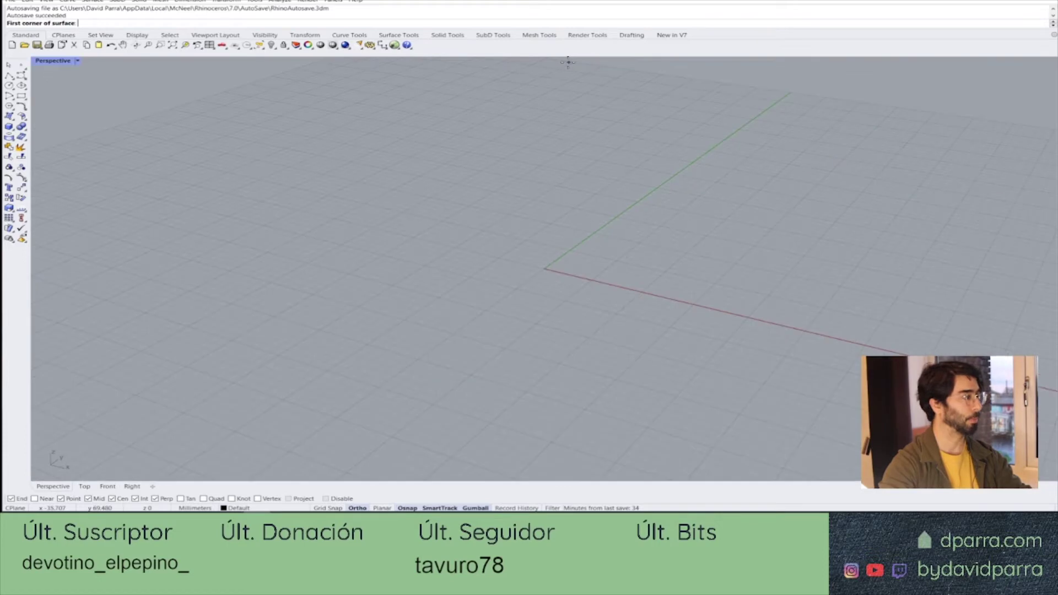
{"action": "left_click", "coordinate": [302, 225]}
{"action": "left_click", "coordinate": [514, 122]}
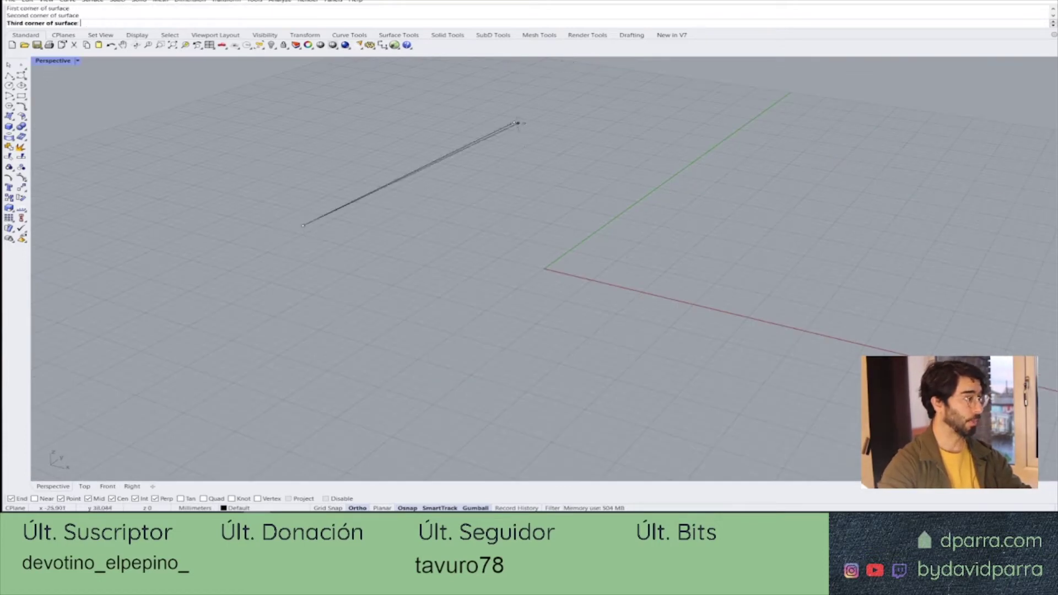
{"action": "key", "text": "F8"}
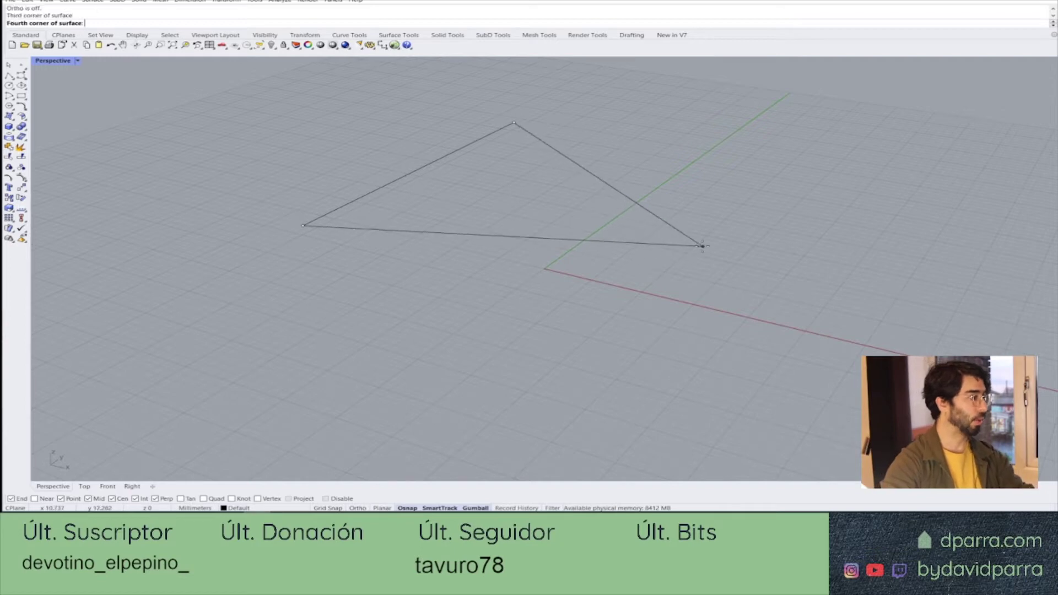
{"action": "left_click", "coordinate": [703, 246]}
{"action": "left_click", "coordinate": [708, 214]}
{"action": "mouse_move", "coordinate": [727, 229]}
{"action": "right_mouse_down"}
{"action": "mouse_move", "coordinate": [628, 253]}
{"action": "mouse_move", "coordinate": [264, 152]}
{"action": "right_mouse_up"}
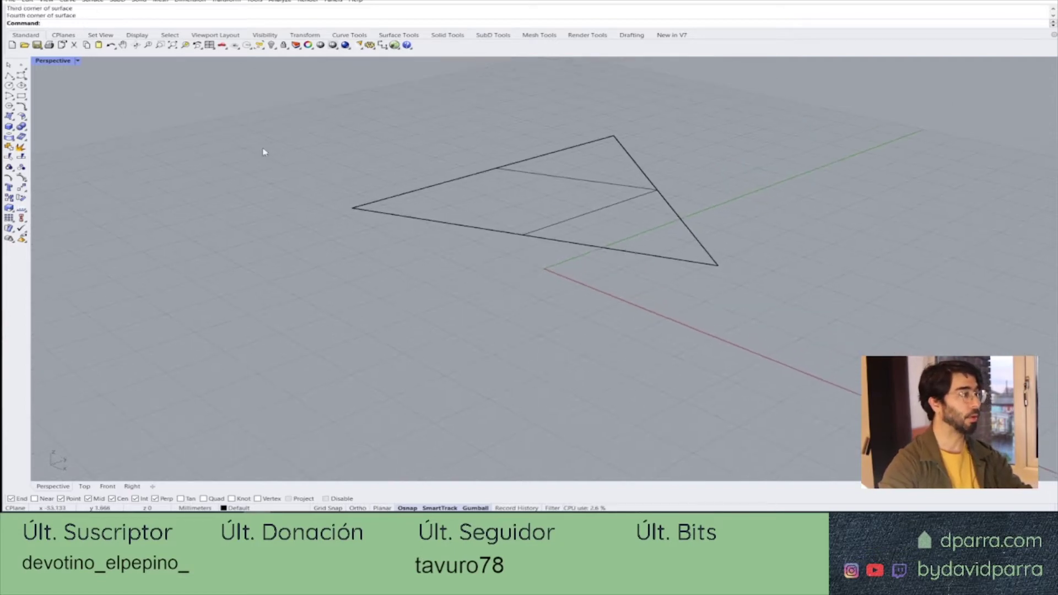
Switch the Perspective viewport to Ghosted display
{"action": "left_click", "coordinate": [79, 61]}
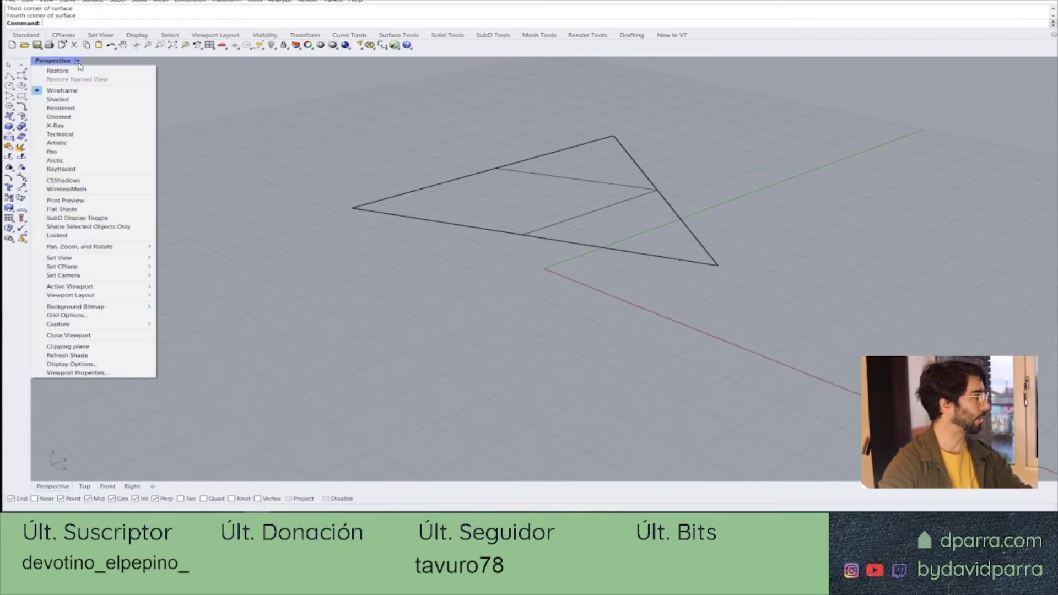
{"action": "left_click", "coordinate": [68, 116]}
{"action": "mouse_move", "coordinate": [395, 221]}
{"action": "right_mouse_down"}
{"action": "mouse_move", "coordinate": [647, 238]}
{"action": "mouse_move", "coordinate": [590, 198]}
{"action": "mouse_move", "coordinate": [612, 208]}
{"action": "mouse_move", "coordinate": [544, 237]}
{"action": "mouse_move", "coordinate": [547, 229]}
{"action": "right_mouse_up"}
{"action": "scroll", "coordinate": [622, 230], "scroll_direction": "down", "scroll_amount": 3}
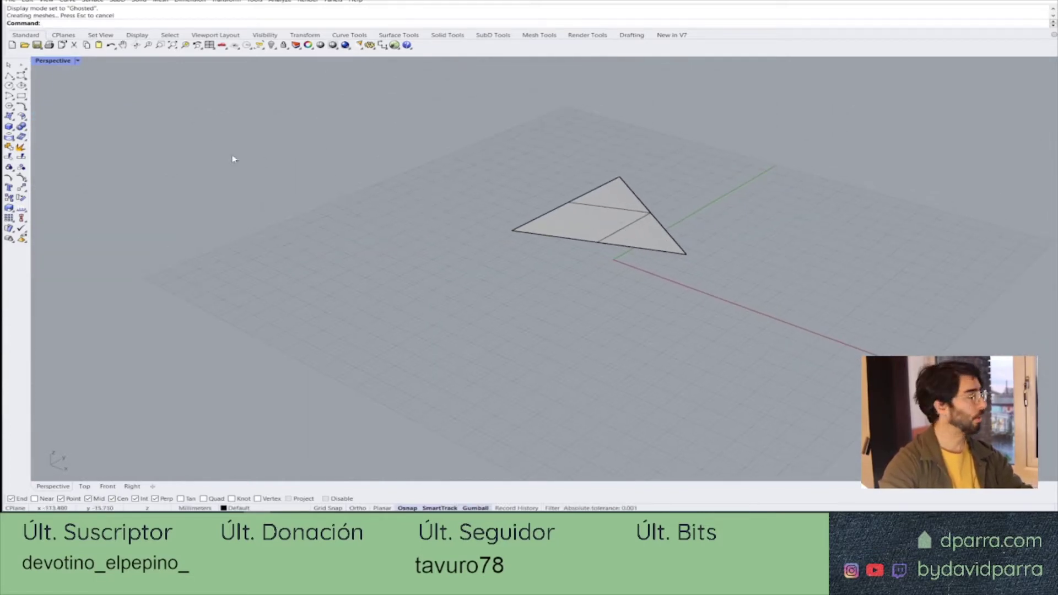
{"action": "left_click", "coordinate": [9, 116]}
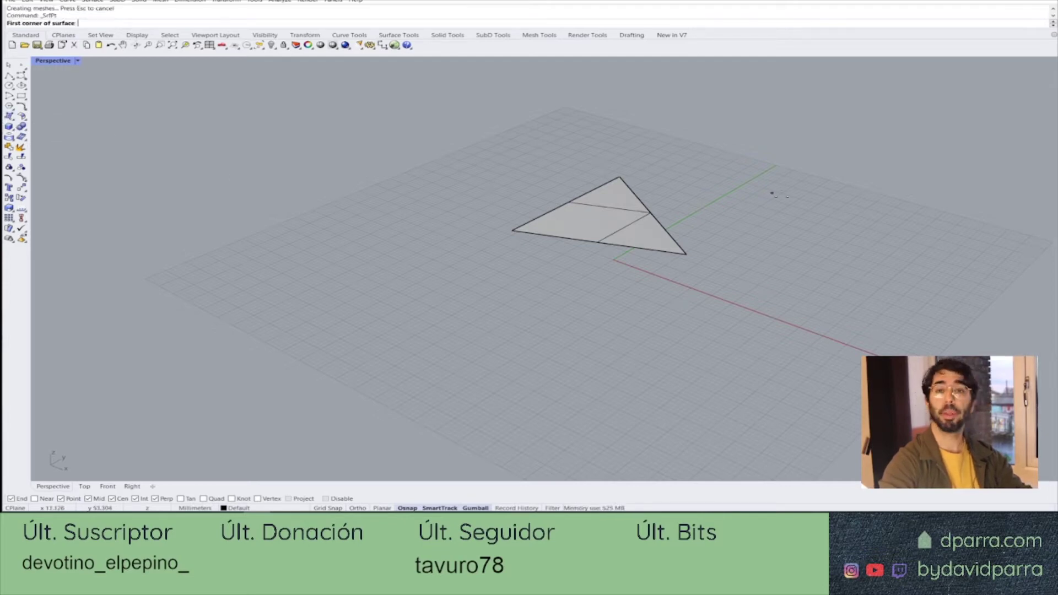
Create a flat four-corner surface with SrfPt
{"action": "right_click_drag", "start_coordinate": [605, 166], "coordinate": [682, 175]}
{"action": "left_click", "coordinate": [624, 151]}
{"action": "left_click", "coordinate": [733, 136]}
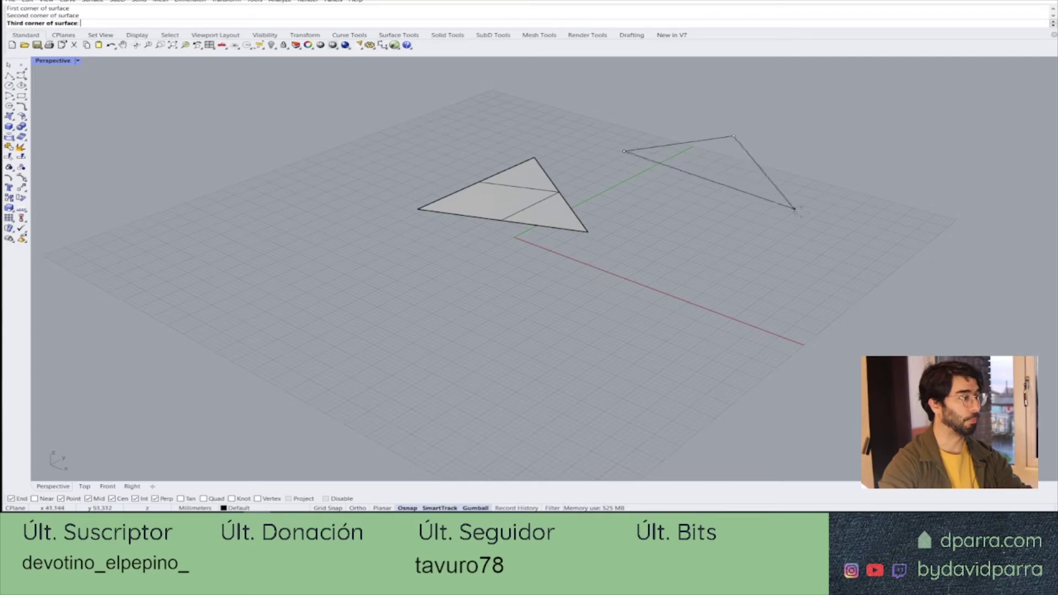
{"action": "left_click", "coordinate": [802, 214]}
{"action": "left_click", "coordinate": [656, 243]}
{"action": "right_click", "coordinate": [681, 206]}
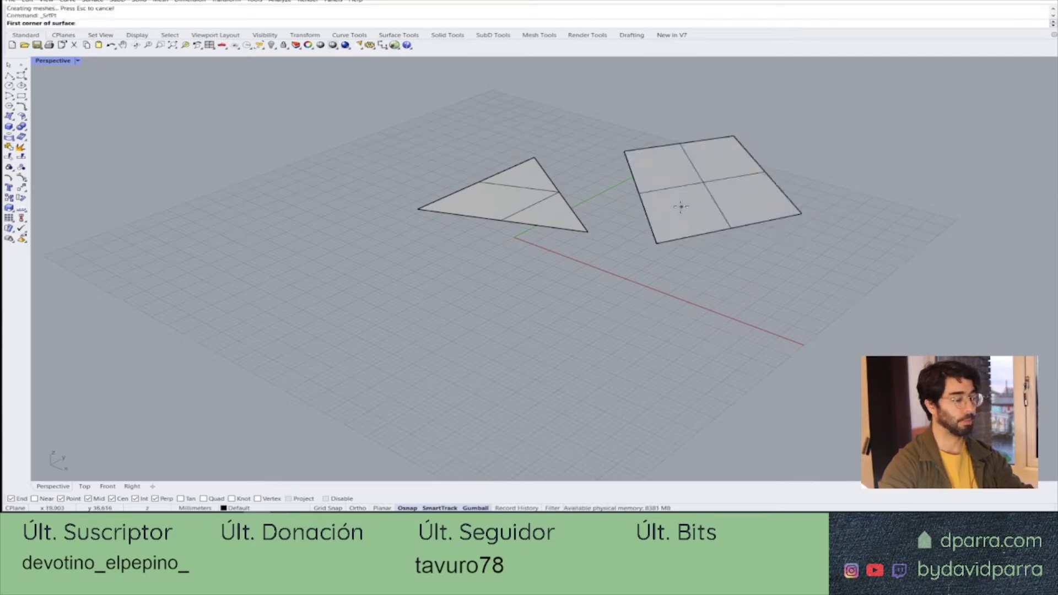
{"action": "key", "text": "Escape"}
{"action": "right_click_drag", "start_coordinate": [700, 201], "coordinate": [730, 216]}
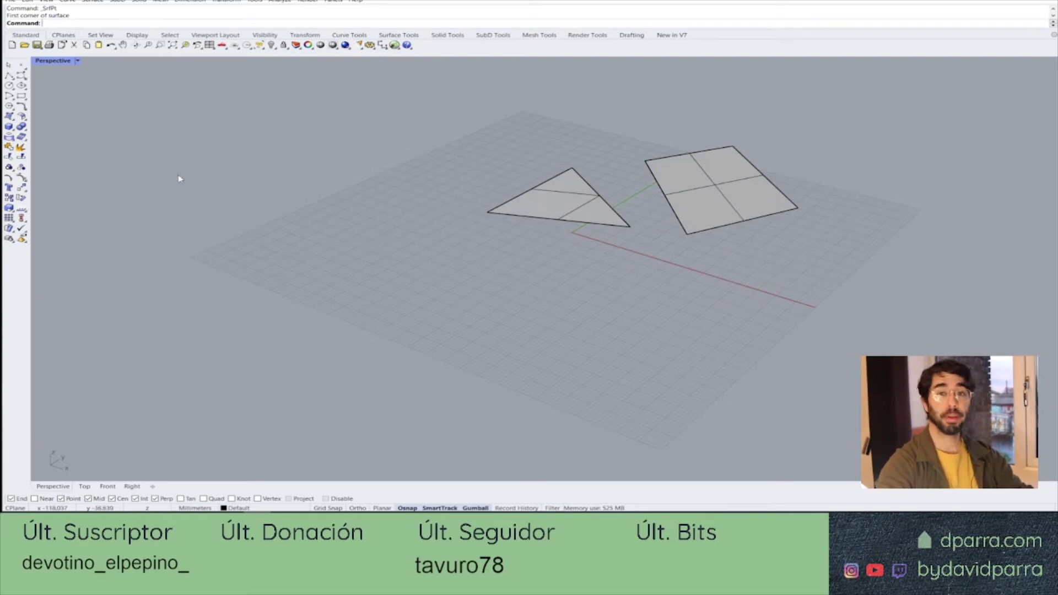
Draw a vertical line standing upright on the grid
{"action": "left_click", "coordinate": [10, 78]}
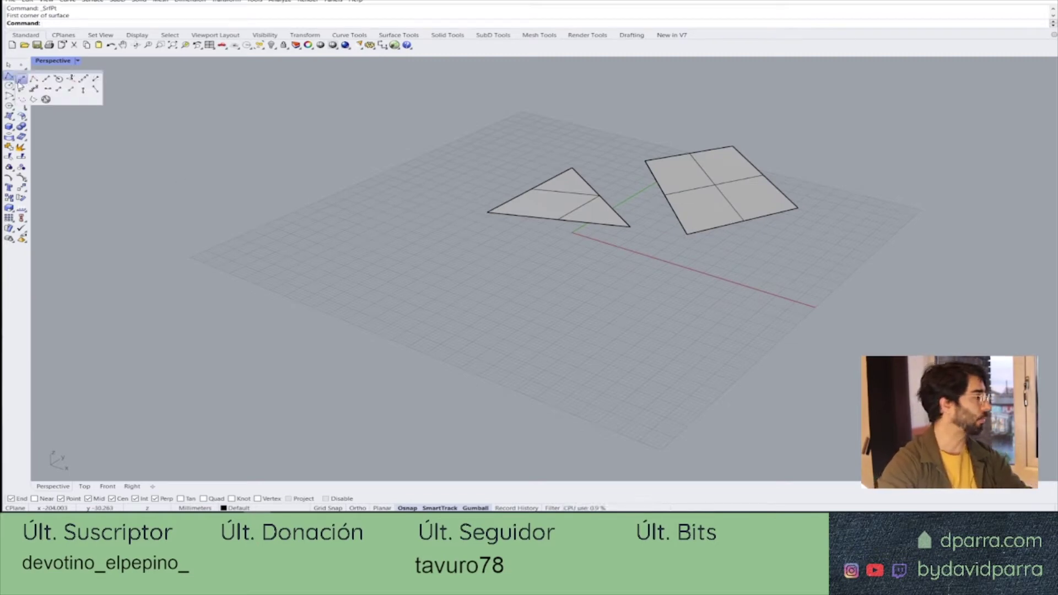
{"action": "left_click", "coordinate": [21, 79]}
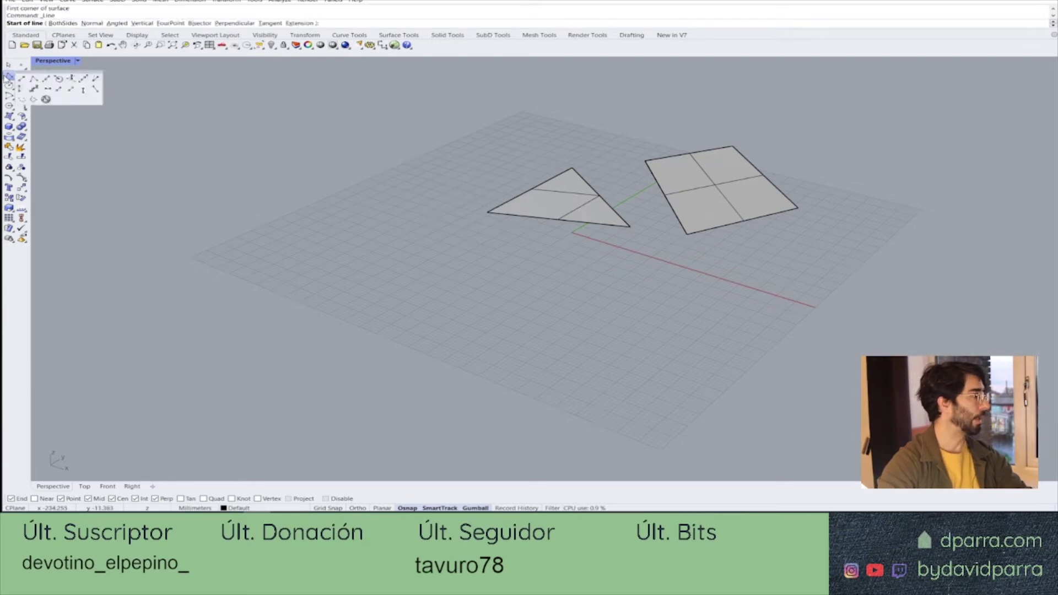
{"action": "left_click", "coordinate": [70, 78]}
{"action": "left_click", "coordinate": [469, 171]}
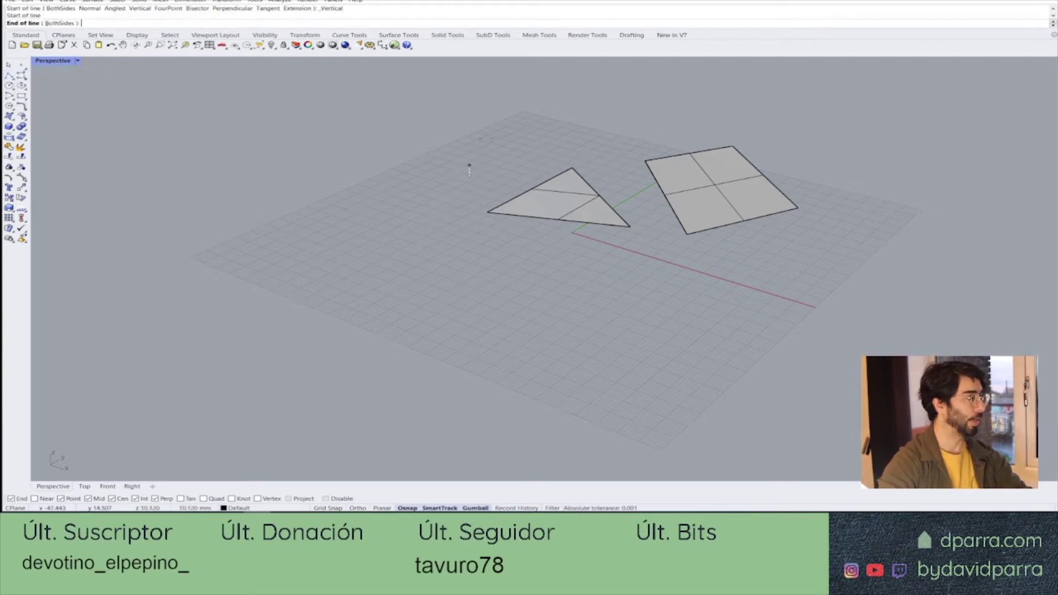
{"action": "left_click", "coordinate": [493, 95]}
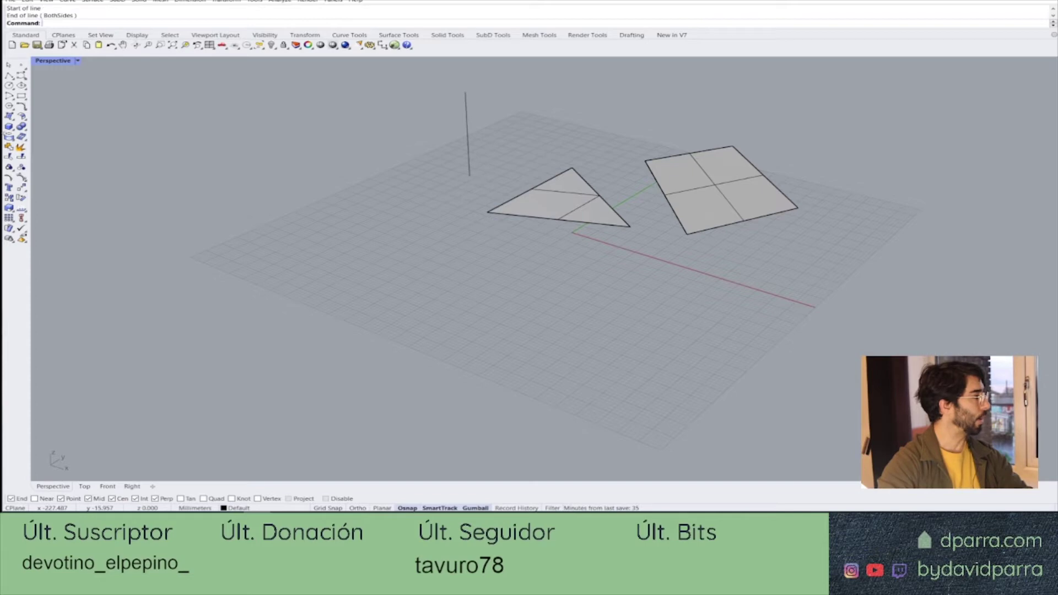
Create a tilted triangular surface whose third corner snaps to the vertical line's top
{"action": "left_click", "coordinate": [9, 115]}
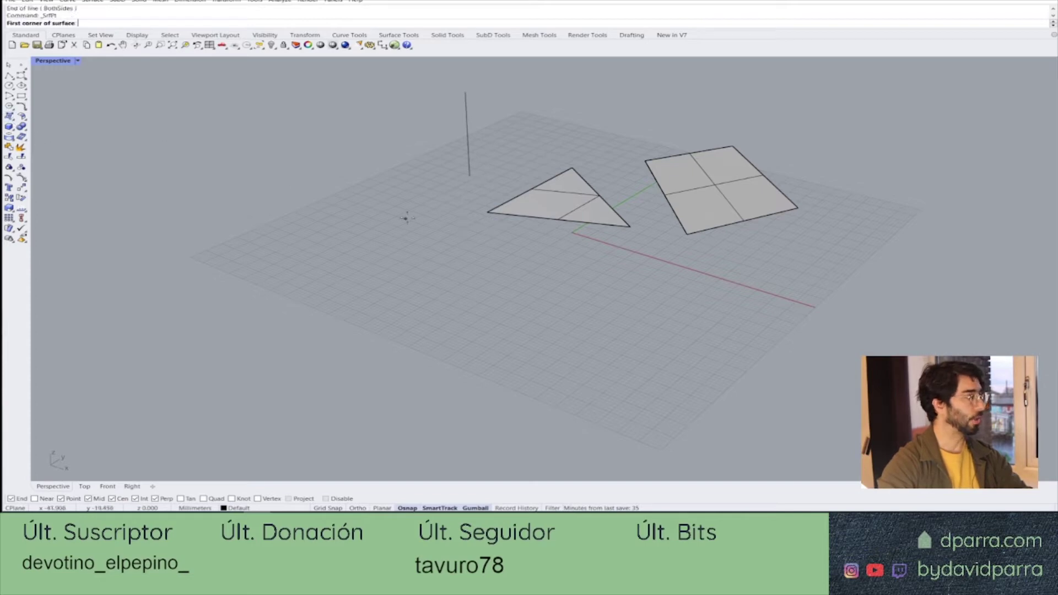
{"action": "left_click", "coordinate": [352, 214]}
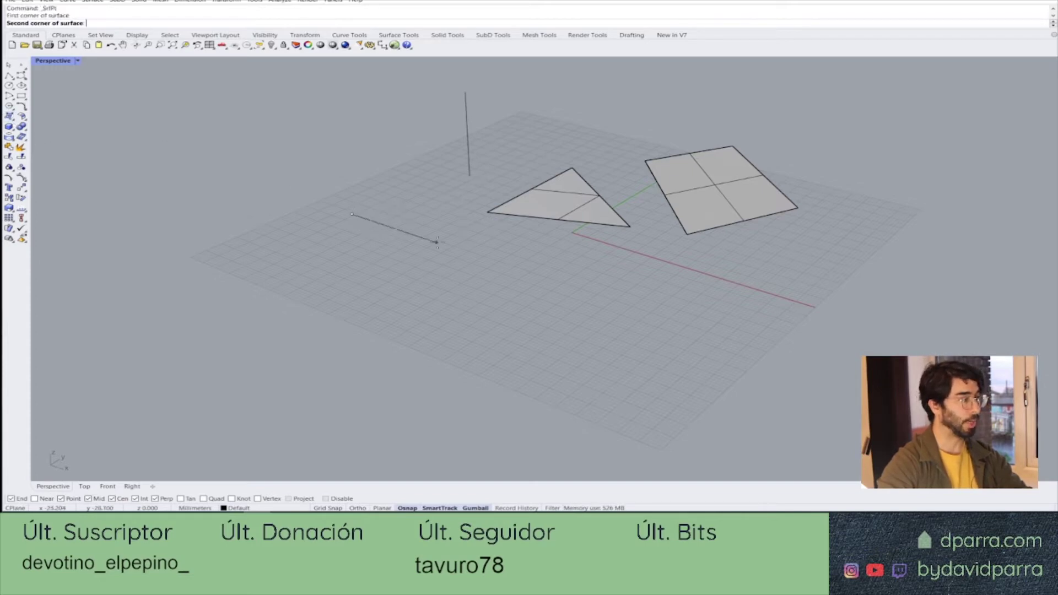
{"action": "left_click", "coordinate": [541, 238]}
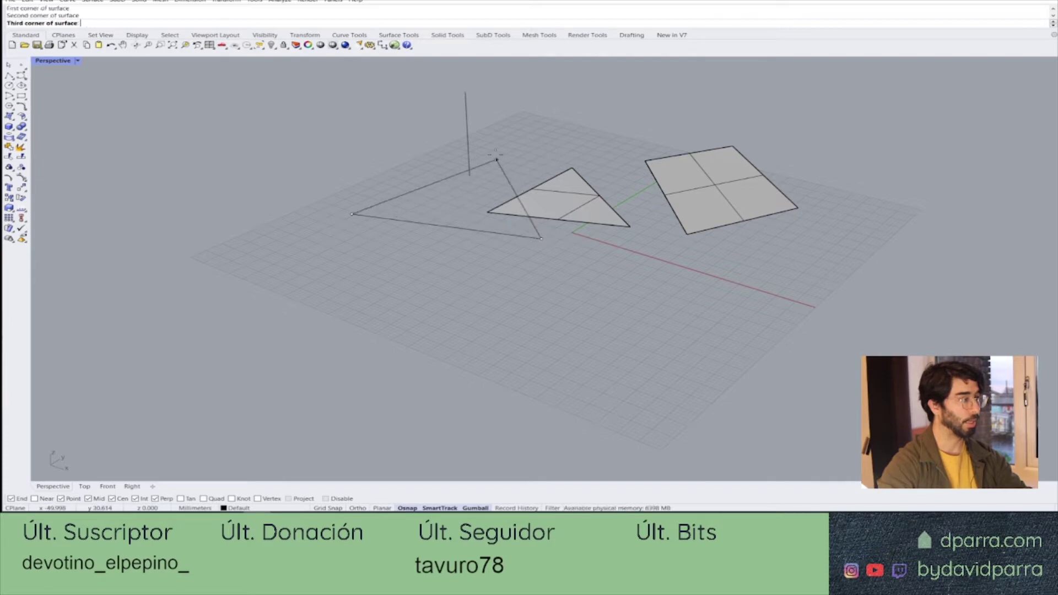
{"action": "left_click", "coordinate": [465, 92]}
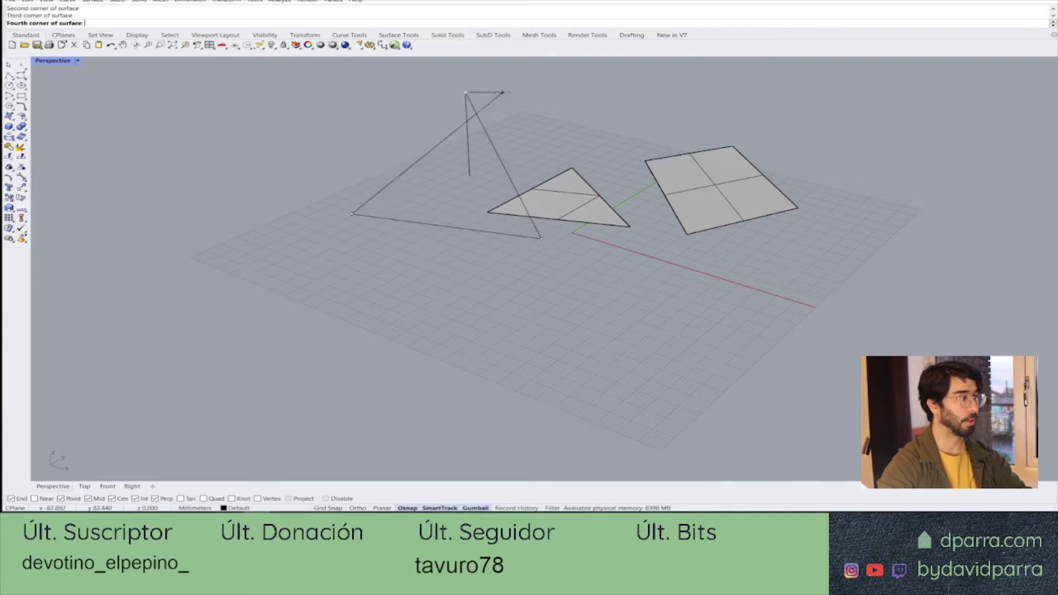
{"action": "key", "text": "Return"}
{"action": "mouse_move", "coordinate": [515, 107]}
{"action": "right_mouse_down"}
{"action": "mouse_move", "coordinate": [492, 138]}
{"action": "mouse_move", "coordinate": [347, 90]}
{"action": "mouse_move", "coordinate": [477, 111]}
{"action": "right_mouse_up"}
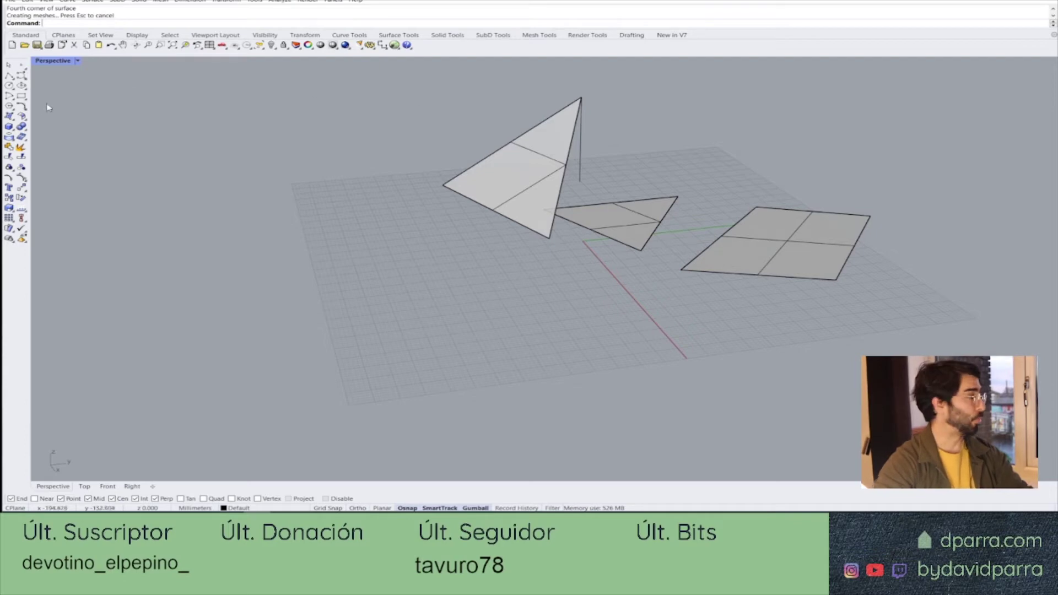
{"action": "left_click", "coordinate": [9, 115]}
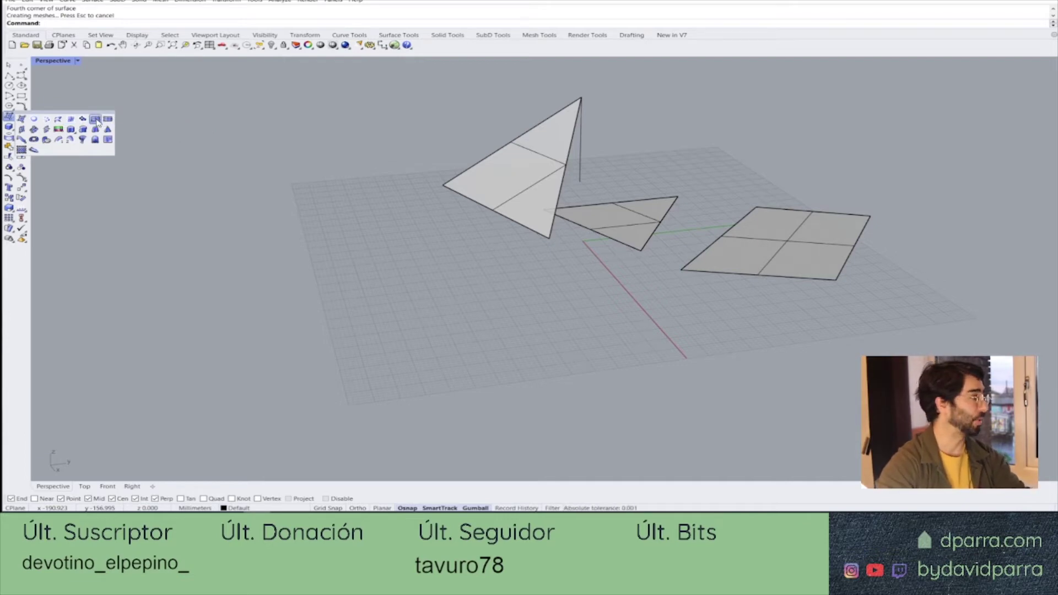
Draw a corner-to-corner rectangular plane on the grid
{"action": "left_click", "coordinate": [96, 120]}
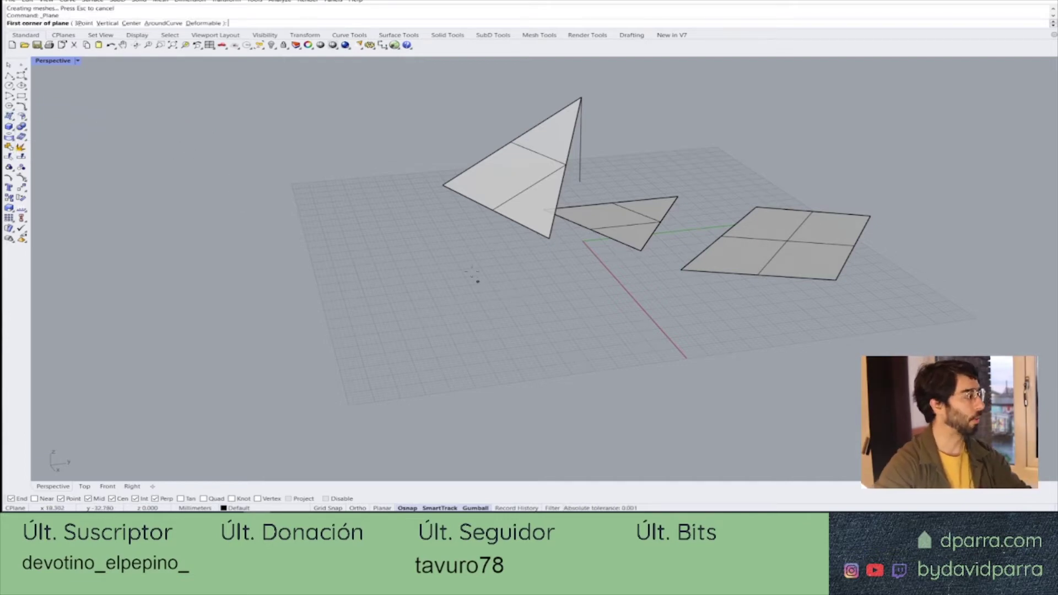
{"action": "left_click", "coordinate": [378, 288]}
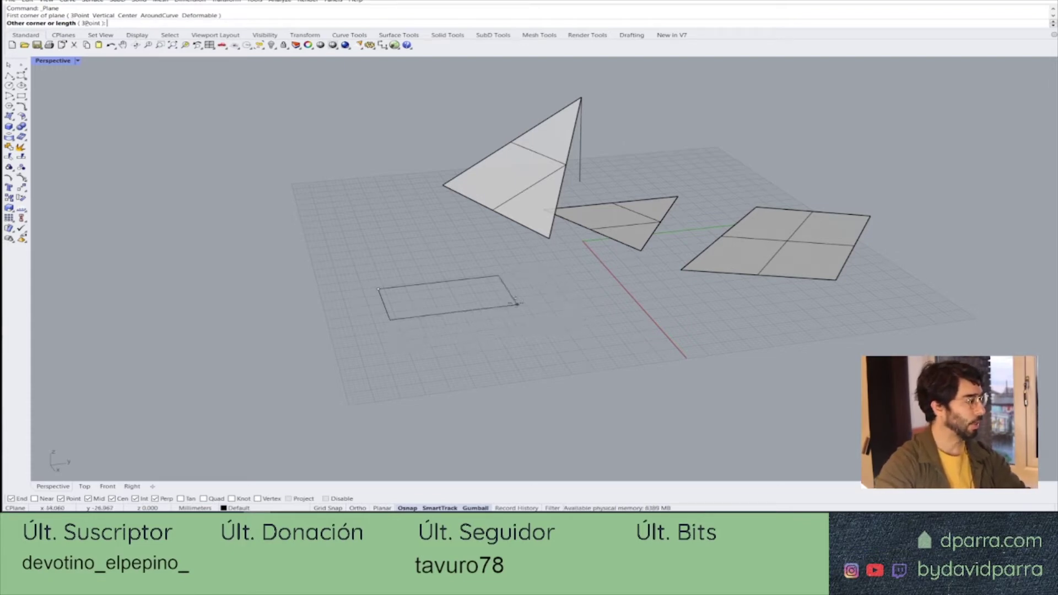
{"action": "left_click", "coordinate": [556, 312]}
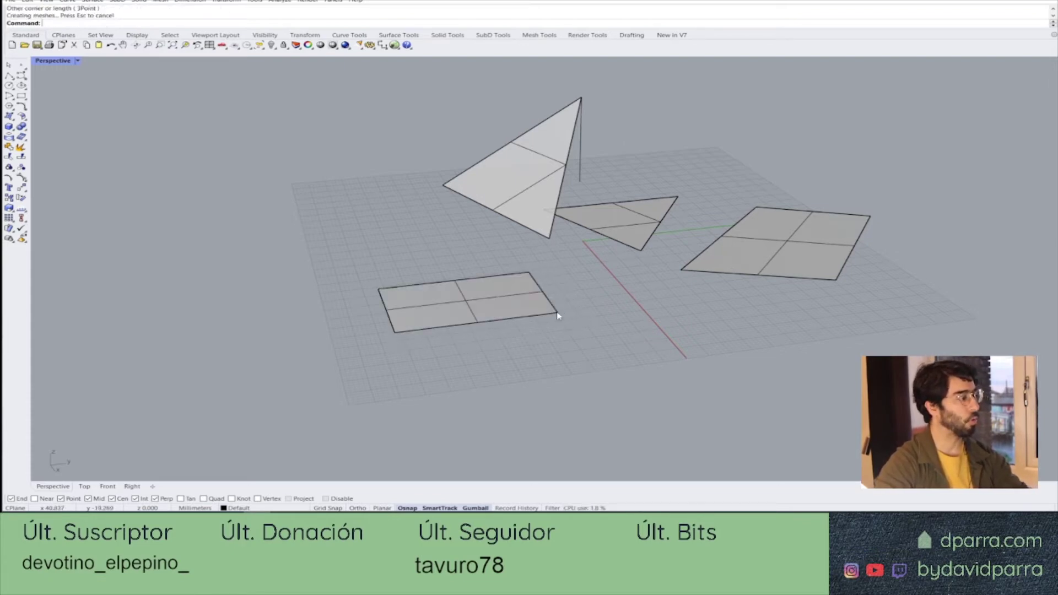
{"action": "mouse_move", "coordinate": [557, 314]}
{"action": "right_mouse_down"}
{"action": "mouse_move", "coordinate": [543, 328]}
{"action": "mouse_move", "coordinate": [567, 302]}
{"action": "mouse_move", "coordinate": [562, 255]}
{"action": "mouse_move", "coordinate": [557, 335]}
{"action": "mouse_move", "coordinate": [596, 328]}
{"action": "mouse_move", "coordinate": [555, 329]}
{"action": "right_mouse_up"}
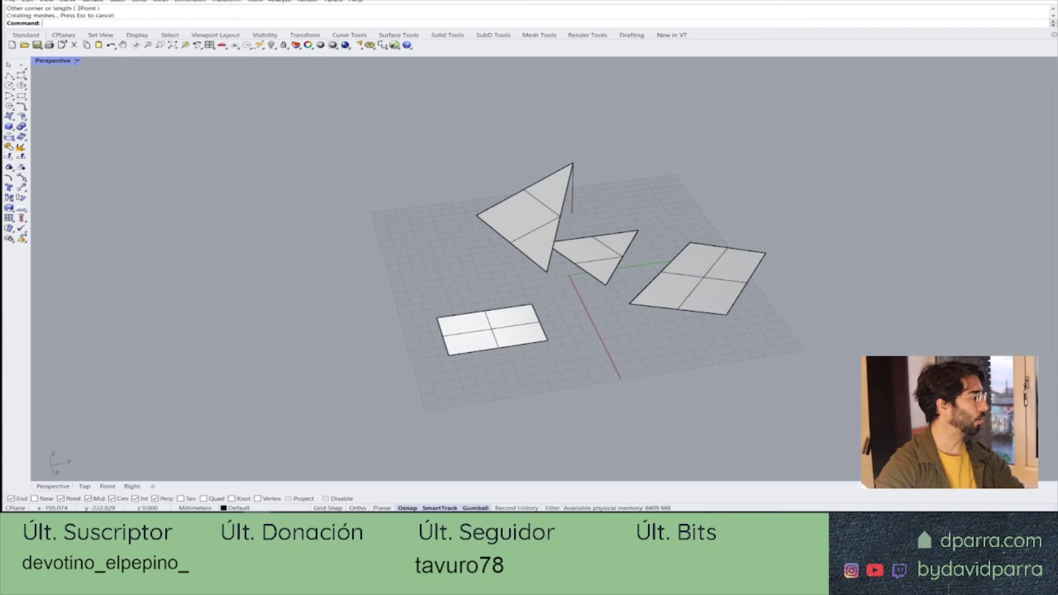
Create a vertical plane from a two-point bottom edge and a picked height
{"action": "left_click", "coordinate": [11, 116]}
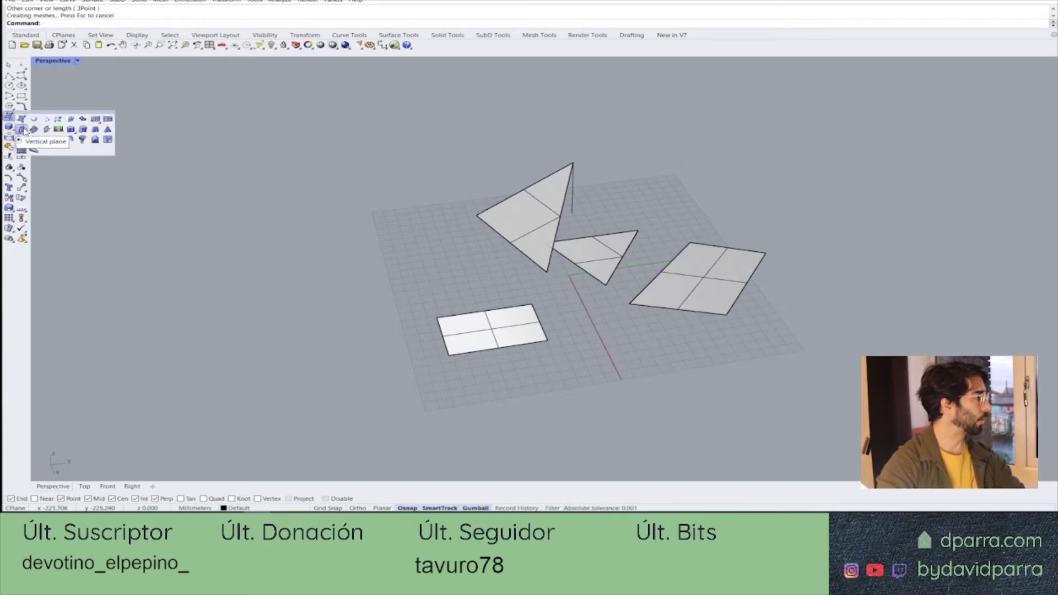
{"action": "left_click", "coordinate": [22, 129]}
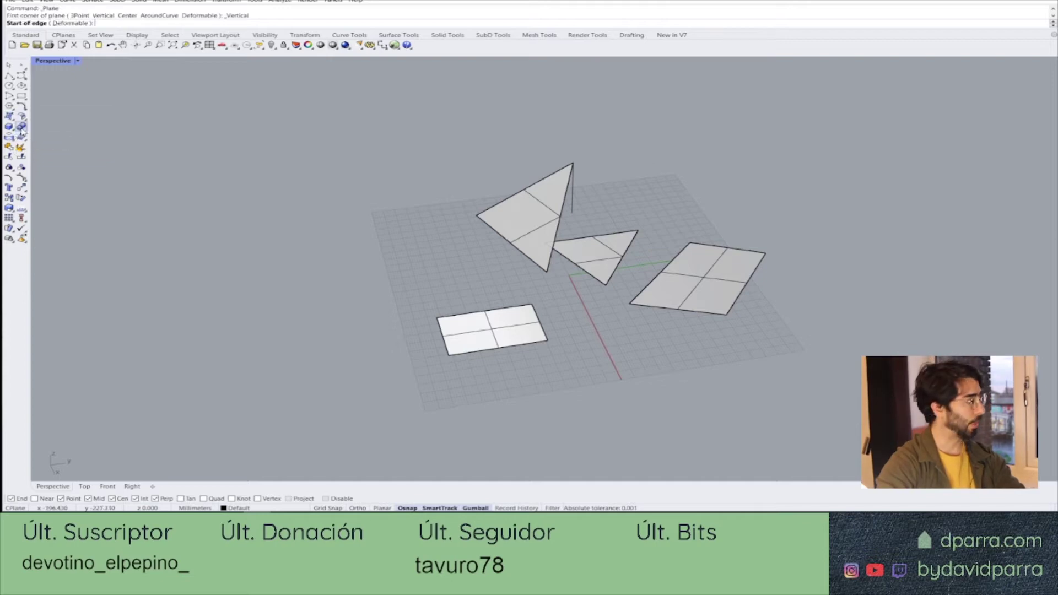
{"action": "left_click", "coordinate": [459, 265]}
{"action": "left_click", "coordinate": [596, 319]}
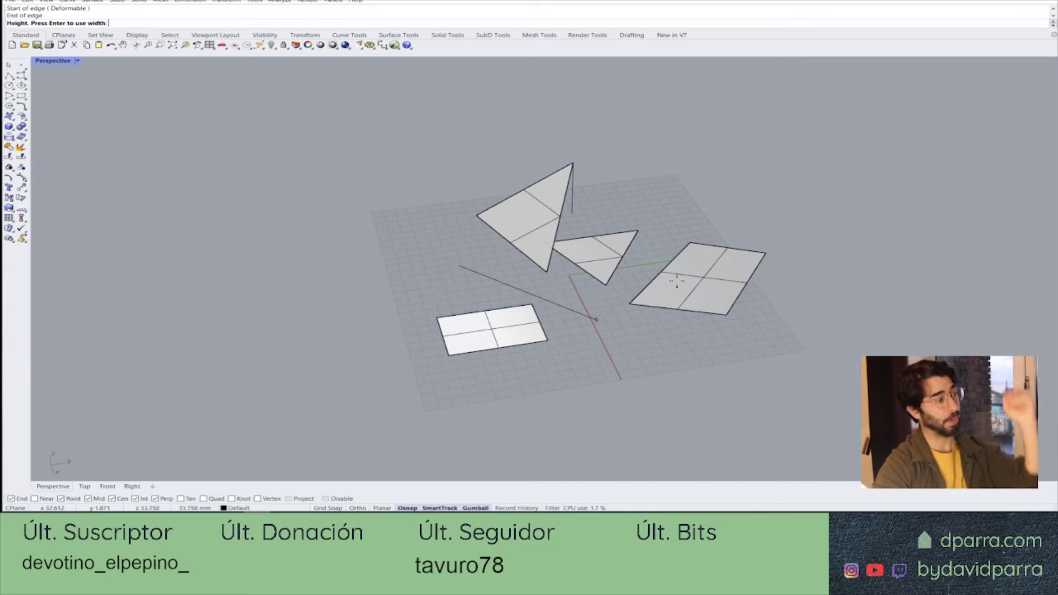
{"action": "left_click", "coordinate": [650, 136]}
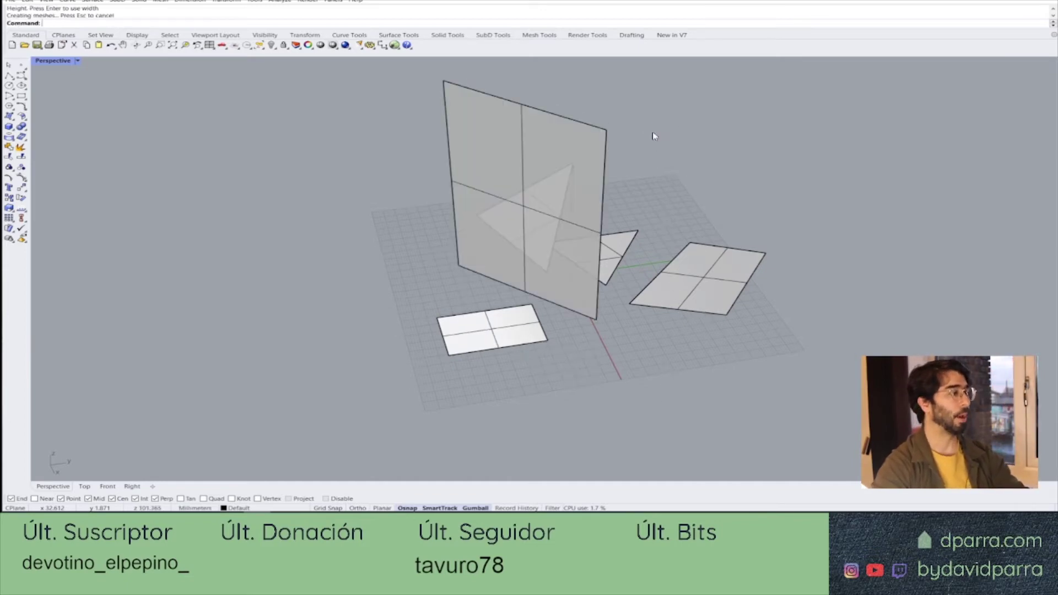
{"action": "mouse_move", "coordinate": [692, 180]}
{"action": "right_mouse_down"}
{"action": "mouse_move", "coordinate": [554, 180]}
{"action": "mouse_move", "coordinate": [558, 204]}
{"action": "right_mouse_up"}
Drag the vertical plane with the gumball to stand behind the triangular surfaces
{"action": "left_click", "coordinate": [498, 173]}
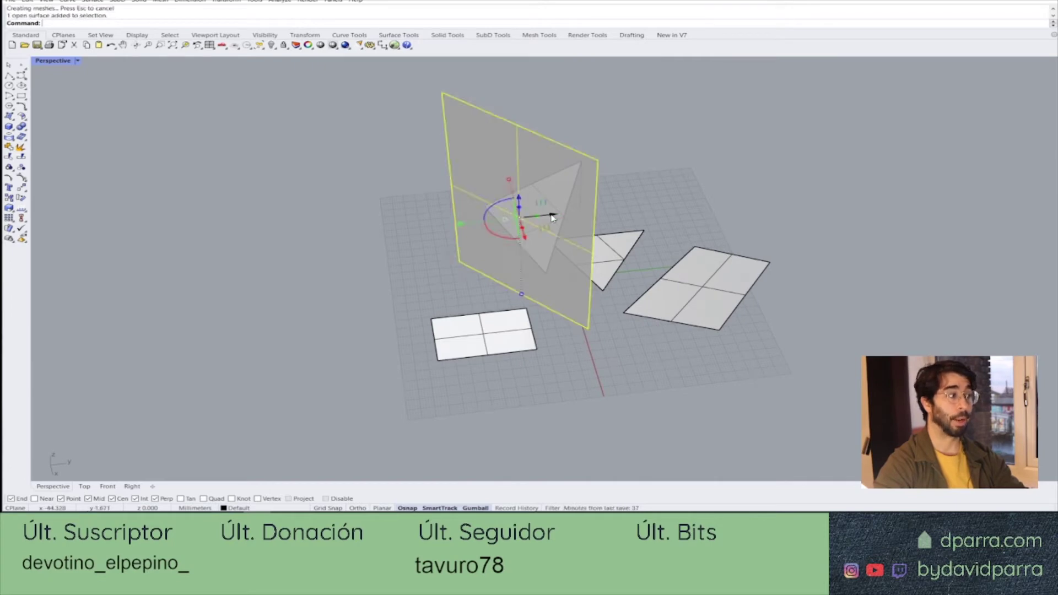
{"action": "left_click_drag", "start_coordinate": [526, 197], "coordinate": [661, 234]}
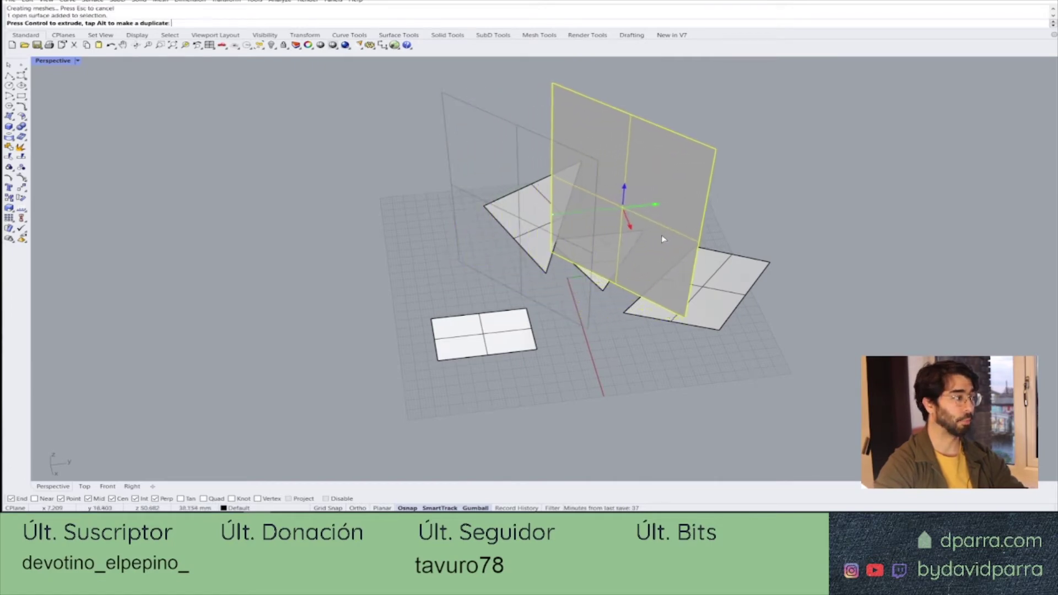
{"action": "mouse_move", "coordinate": [661, 234]}
{"action": "right_mouse_down"}
{"action": "mouse_move", "coordinate": [716, 329]}
{"action": "mouse_move", "coordinate": [741, 344]}
{"action": "right_mouse_up"}
{"action": "key", "text": "Escape"}
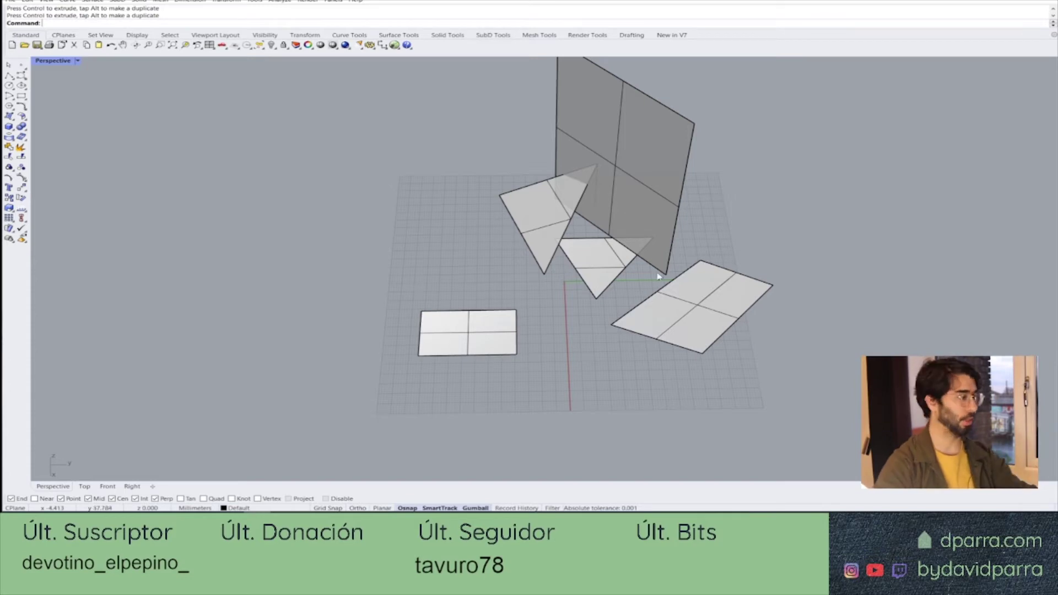
Window-select all the objects in the scene
{"action": "scroll", "coordinate": [586, 275], "scroll_direction": "down", "scroll_amount": 3}
{"action": "scroll", "coordinate": [590, 280], "scroll_direction": "down", "scroll_amount": 2}
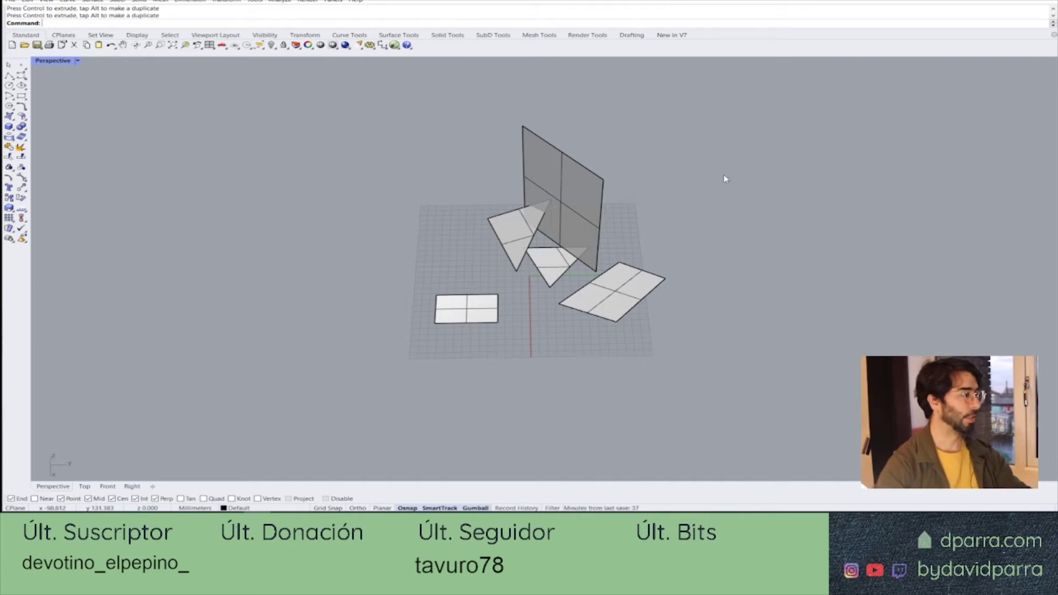
{"action": "left_click_drag", "start_coordinate": [534, 257], "coordinate": [402, 351]}
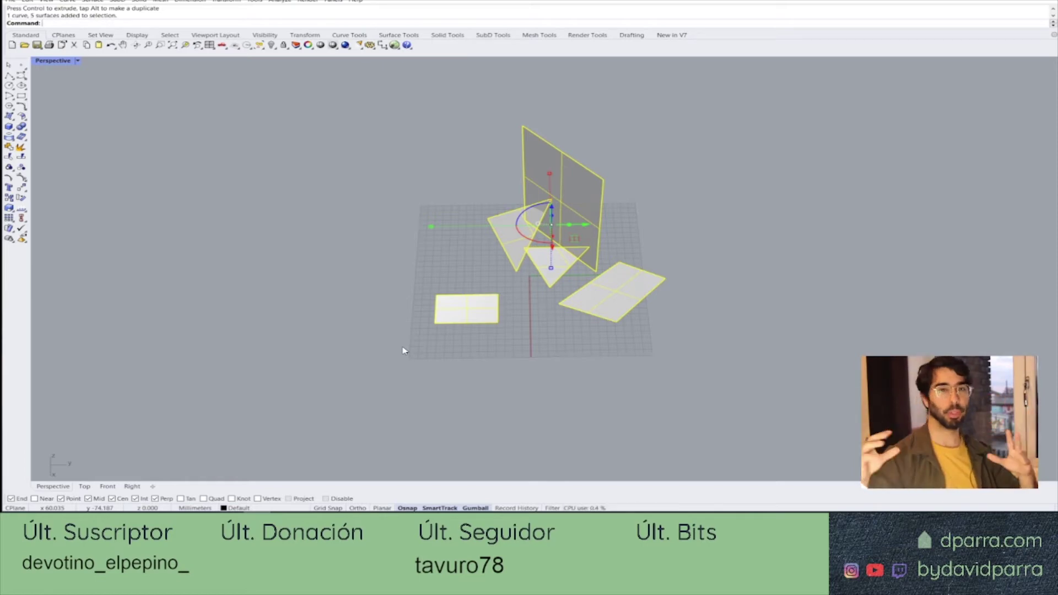
Delete all objects and draw one corner-to-corner rectangle outline on the grid
{"action": "key", "text": "Delete"}
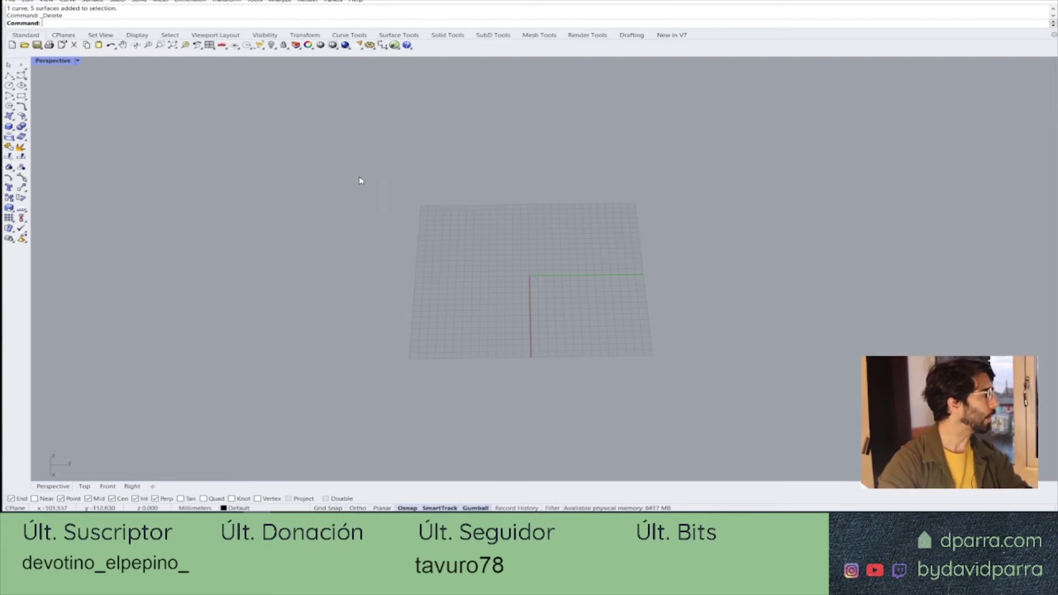
{"action": "left_click", "coordinate": [20, 95]}
{"action": "left_click", "coordinate": [465, 248]}
{"action": "left_click", "coordinate": [553, 297]}
{"action": "mouse_move", "coordinate": [553, 297]}
{"action": "right_mouse_down"}
{"action": "mouse_move", "coordinate": [574, 296]}
{"action": "mouse_move", "coordinate": [539, 260]}
{"action": "right_mouse_up"}
{"action": "left_click", "coordinate": [522, 258]}
{"action": "left_click", "coordinate": [608, 263]}
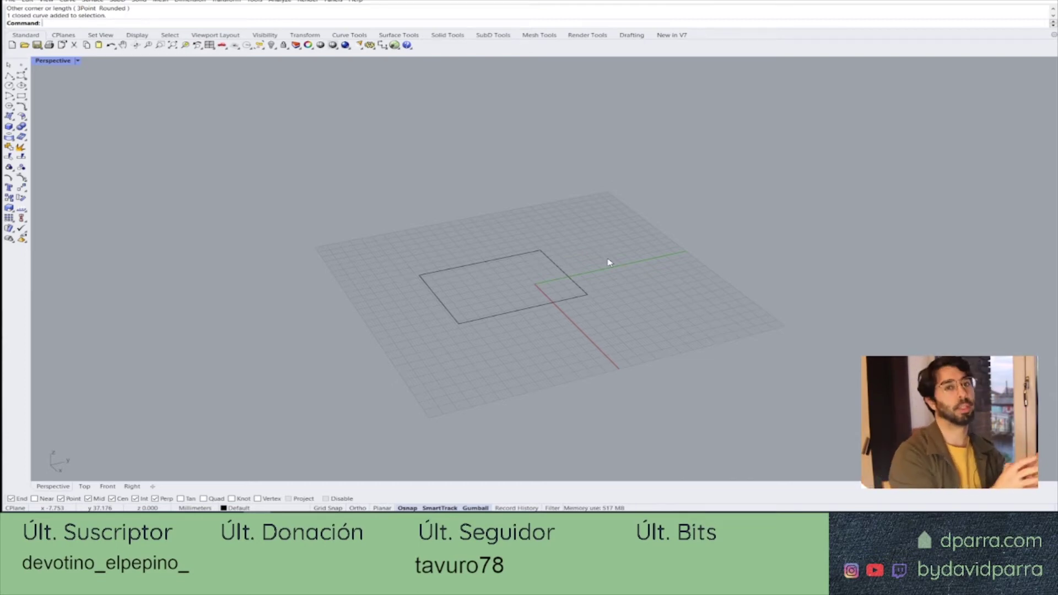
{"action": "left_click", "coordinate": [11, 115]}
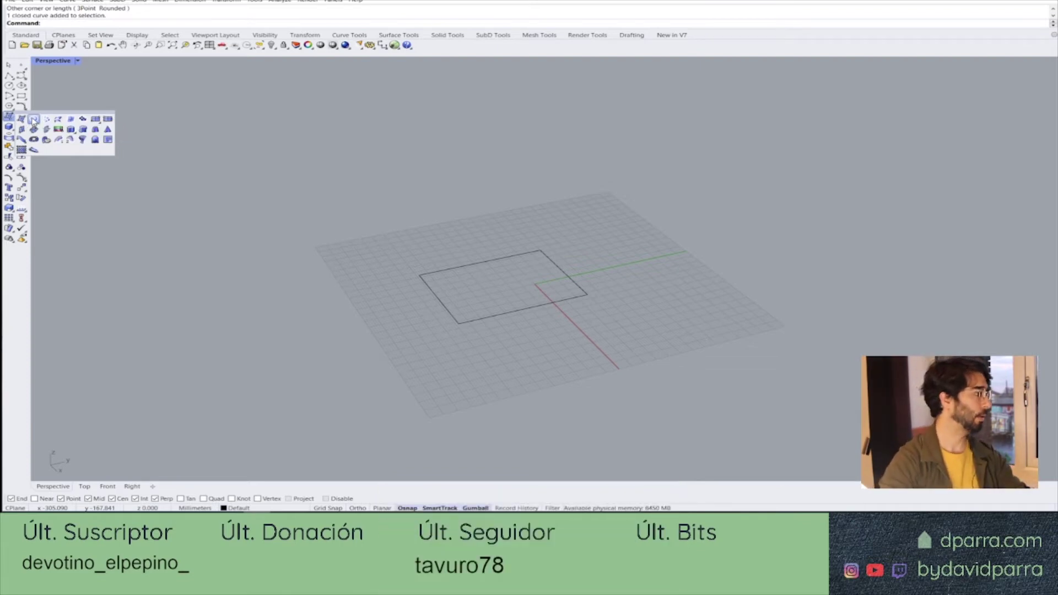
Fill the rectangle outline into a planar surface with PlanarSrf
{"action": "left_click", "coordinate": [34, 119]}
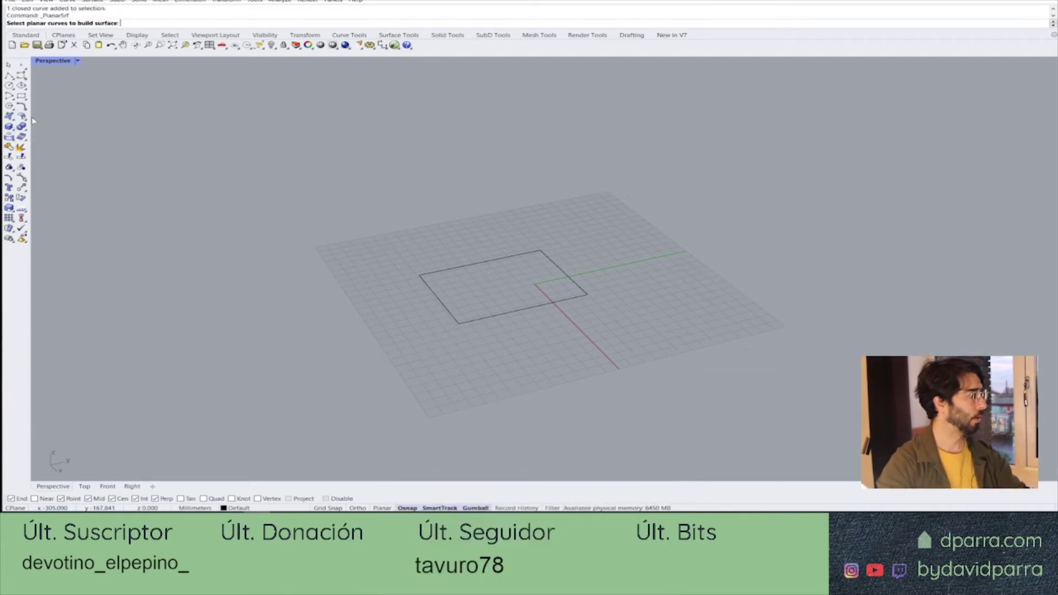
{"action": "left_click", "coordinate": [482, 263]}
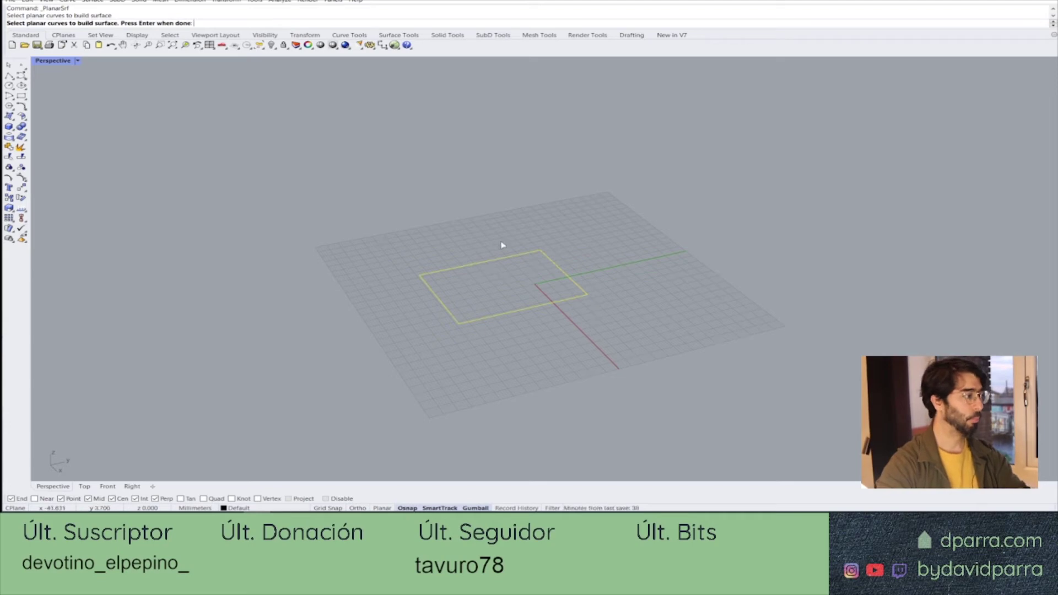
{"action": "key", "text": "Return"}
{"action": "left_click", "coordinate": [523, 273]}
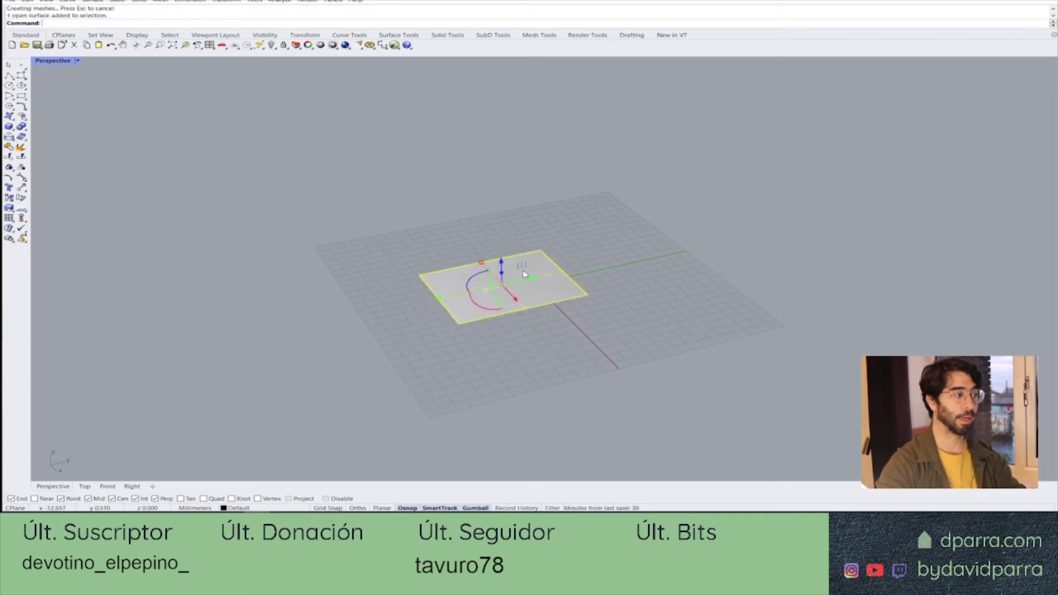
{"action": "left_click", "coordinate": [632, 302]}
{"action": "right_click_drag", "start_coordinate": [623, 293], "coordinate": [538, 287], "text": "shift"}
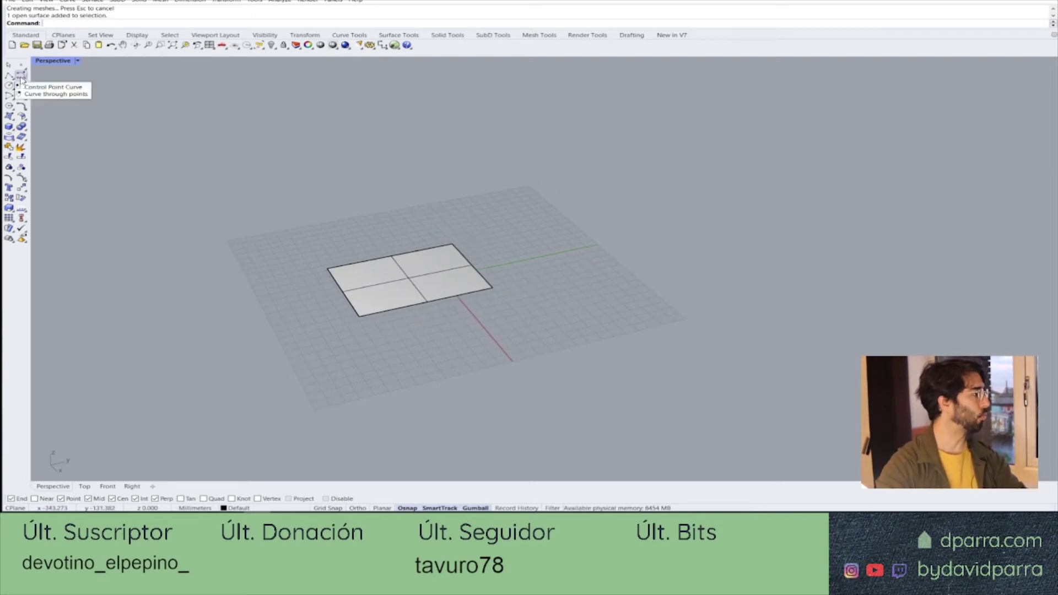
Draw a large closed control-point curve beside the rectangle surface
{"action": "left_click", "coordinate": [22, 86]}
{"action": "left_click", "coordinate": [571, 201]}
{"action": "left_click", "coordinate": [542, 254]}
{"action": "left_click", "coordinate": [685, 326]}
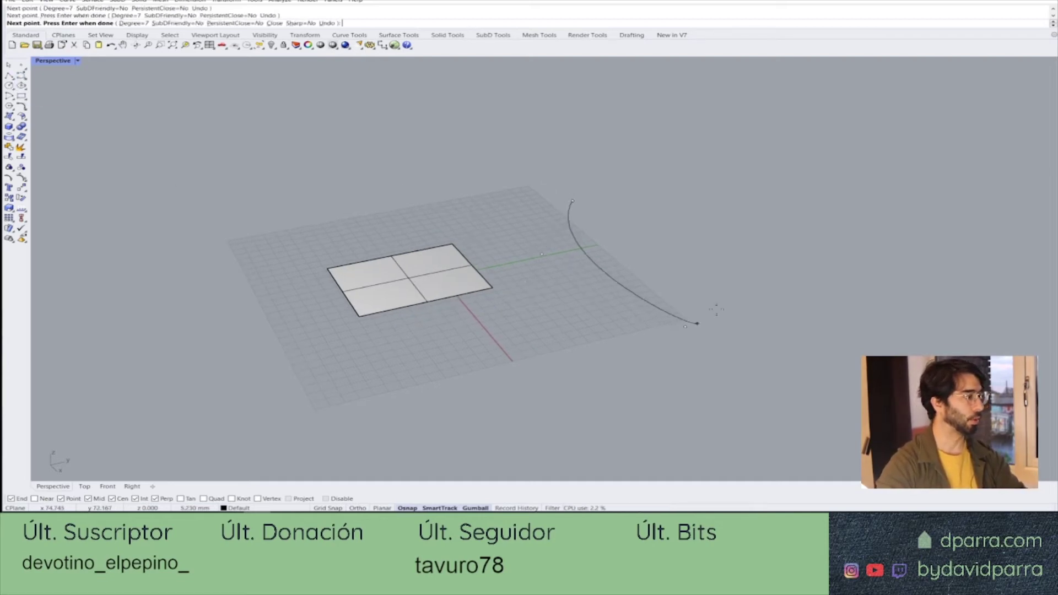
{"action": "left_click", "coordinate": [752, 238]}
{"action": "left_click", "coordinate": [713, 193]}
{"action": "left_click", "coordinate": [572, 201]}
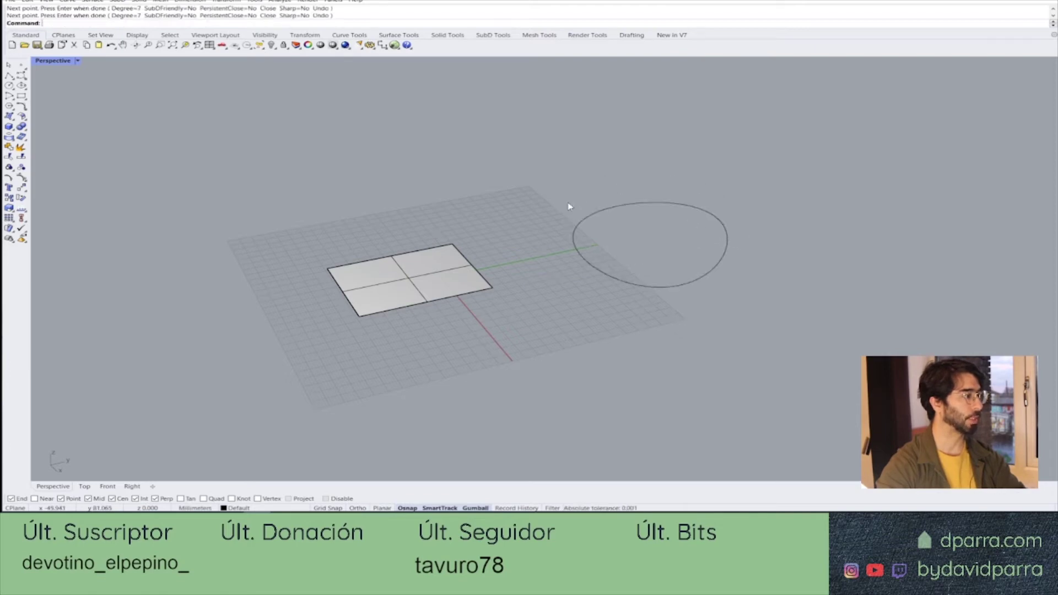
{"action": "mouse_move", "coordinate": [569, 205]}
{"action": "right_mouse_down"}
{"action": "mouse_move", "coordinate": [693, 300]}
{"action": "mouse_move", "coordinate": [625, 240]}
{"action": "mouse_move", "coordinate": [684, 295]}
{"action": "mouse_move", "coordinate": [720, 299]}
{"action": "right_mouse_up"}
{"action": "key", "text": "ctrl+z"}
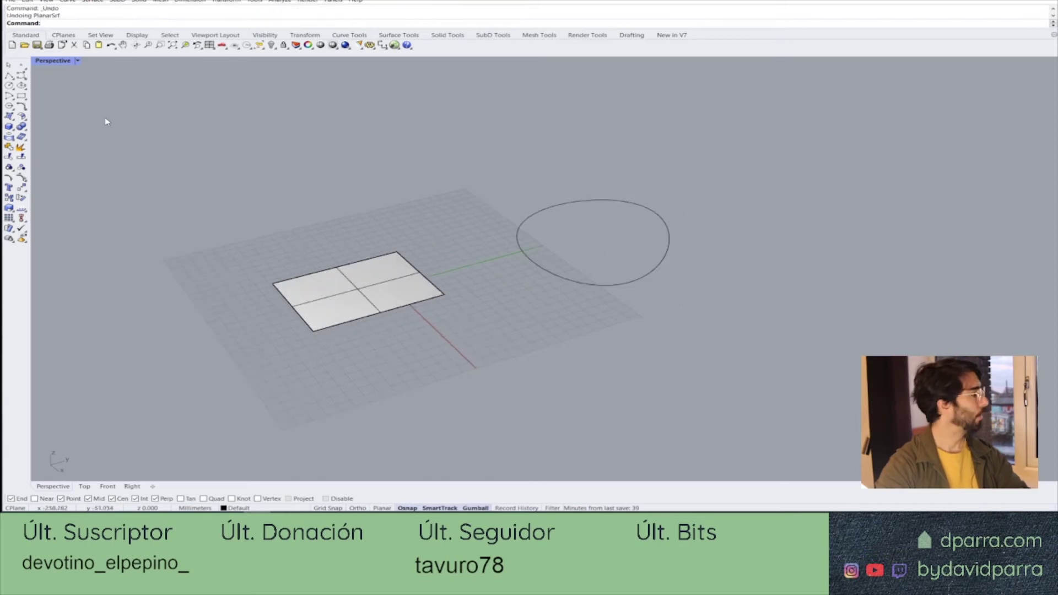
Draw a smaller closed freeform curve inside the outer loop
{"action": "left_click", "coordinate": [22, 87]}
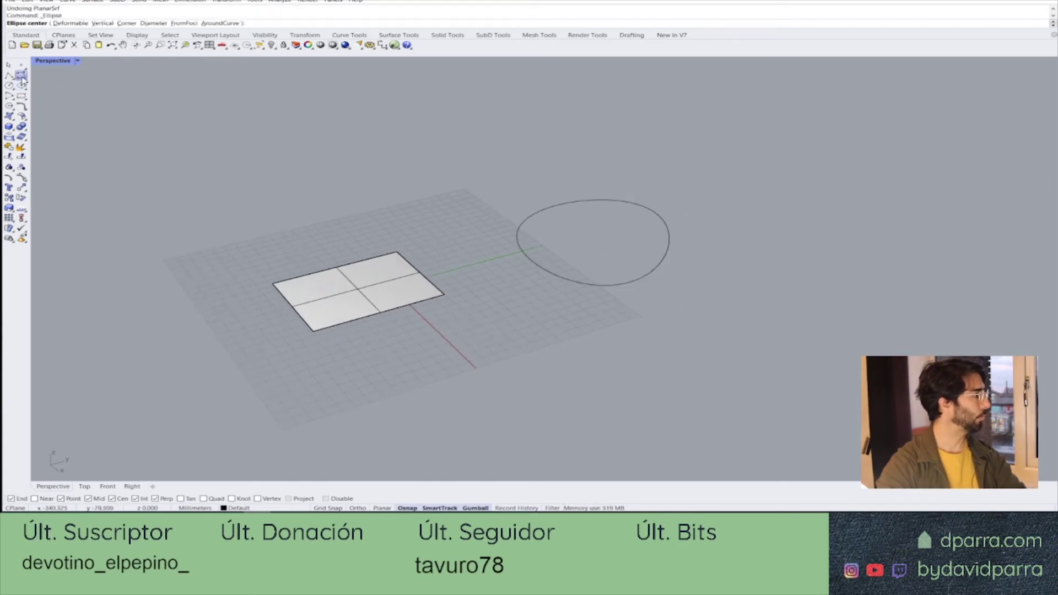
{"action": "left_click", "coordinate": [21, 75]}
{"action": "scroll", "coordinate": [565, 210], "scroll_direction": "up", "scroll_amount": 2}
{"action": "left_click", "coordinate": [565, 209]}
{"action": "left_click", "coordinate": [650, 233]}
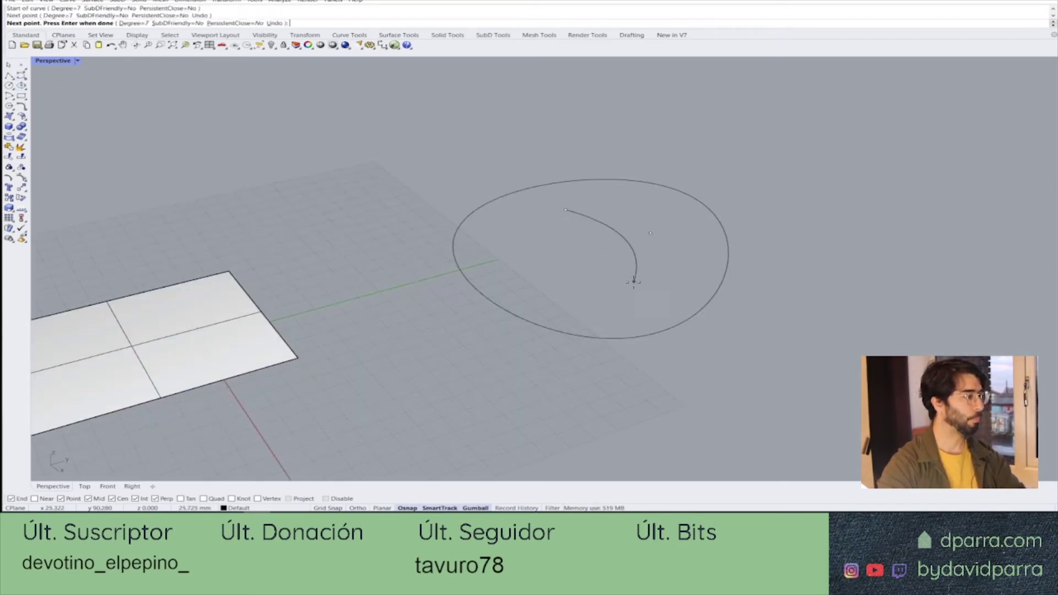
{"action": "left_click", "coordinate": [630, 288]}
{"action": "left_click", "coordinate": [519, 270]}
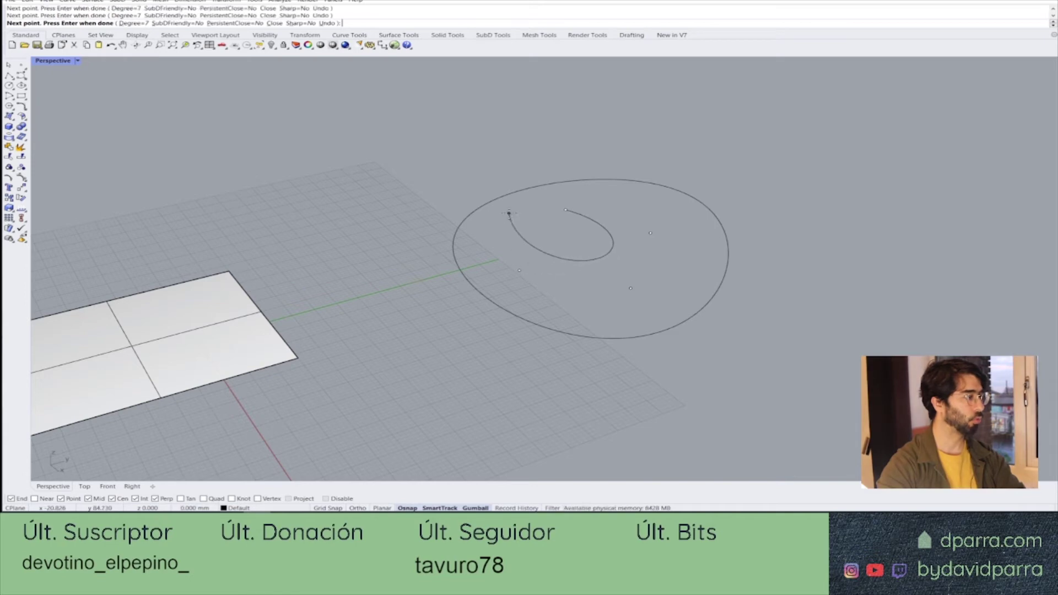
{"action": "left_click", "coordinate": [565, 209]}
{"action": "scroll", "coordinate": [652, 267], "scroll_direction": "down", "scroll_amount": 1}
{"action": "mouse_move", "coordinate": [651, 267]}
{"action": "right_mouse_down"}
{"action": "mouse_move", "coordinate": [586, 198]}
{"action": "mouse_move", "coordinate": [668, 276]}
{"action": "mouse_move", "coordinate": [642, 267]}
{"action": "mouse_move", "coordinate": [651, 273]}
{"action": "mouse_move", "coordinate": [663, 248]}
{"action": "mouse_move", "coordinate": [630, 248]}
{"action": "mouse_move", "coordinate": [648, 256]}
{"action": "right_mouse_up"}
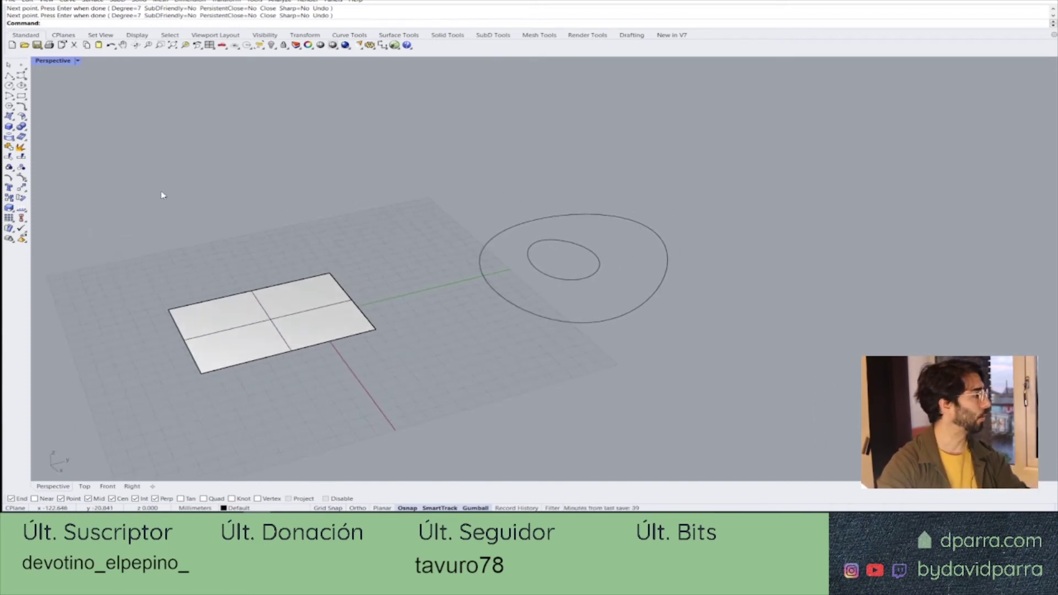
Run PlanarSrf on the inner and outer loops to make a flat ring surface with a hole
{"action": "left_click", "coordinate": [10, 115]}
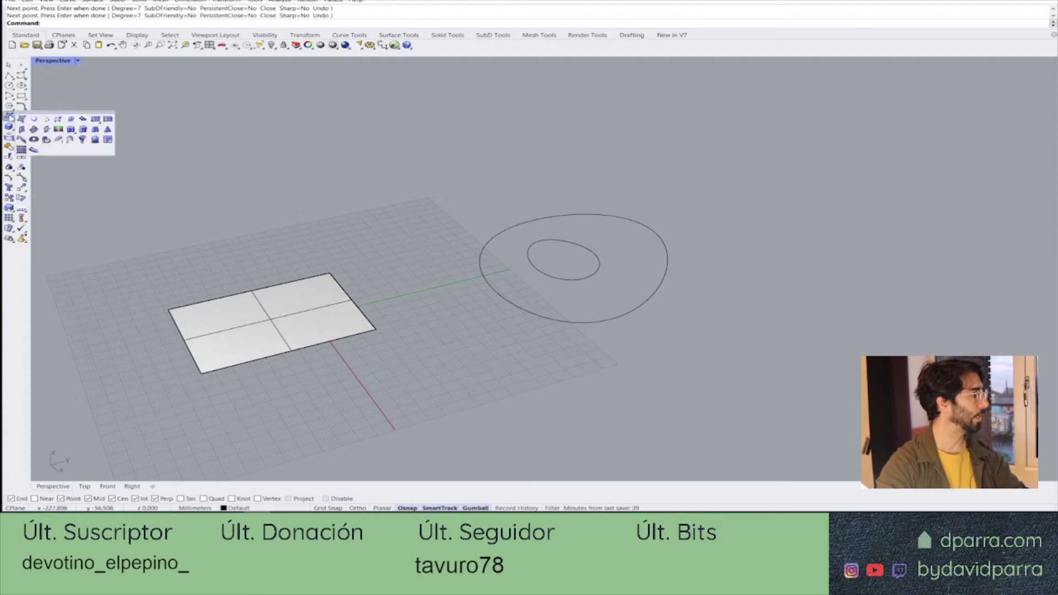
{"action": "left_click", "coordinate": [33, 119]}
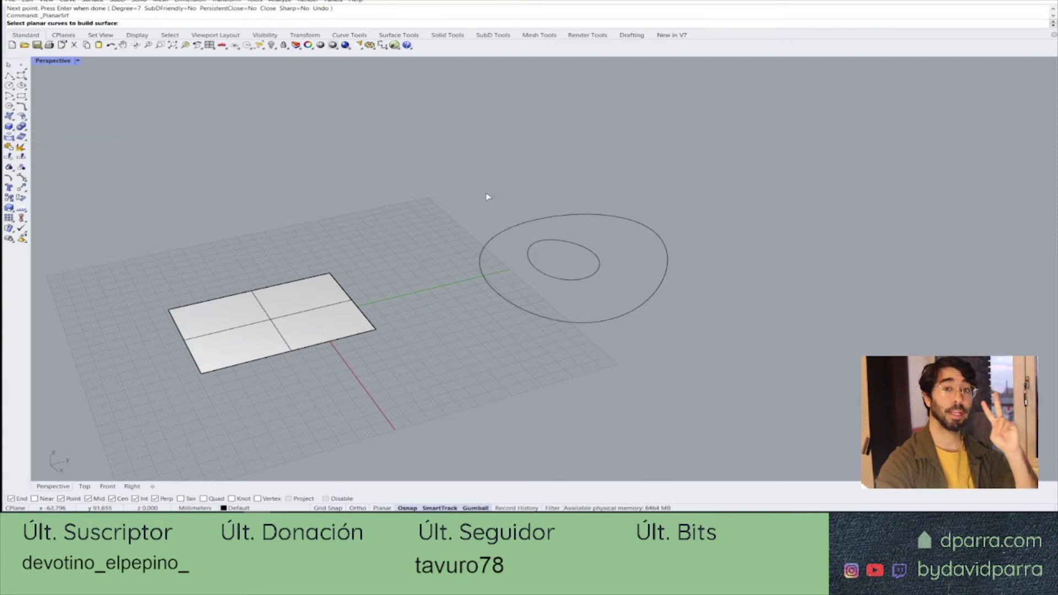
{"action": "left_click", "coordinate": [568, 242]}
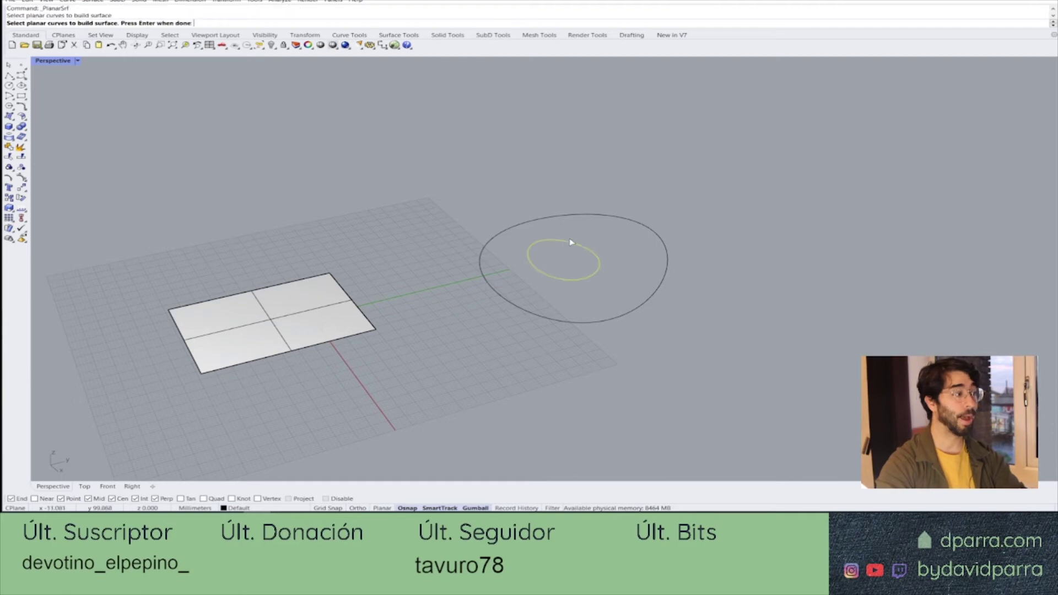
{"action": "left_click", "coordinate": [594, 216]}
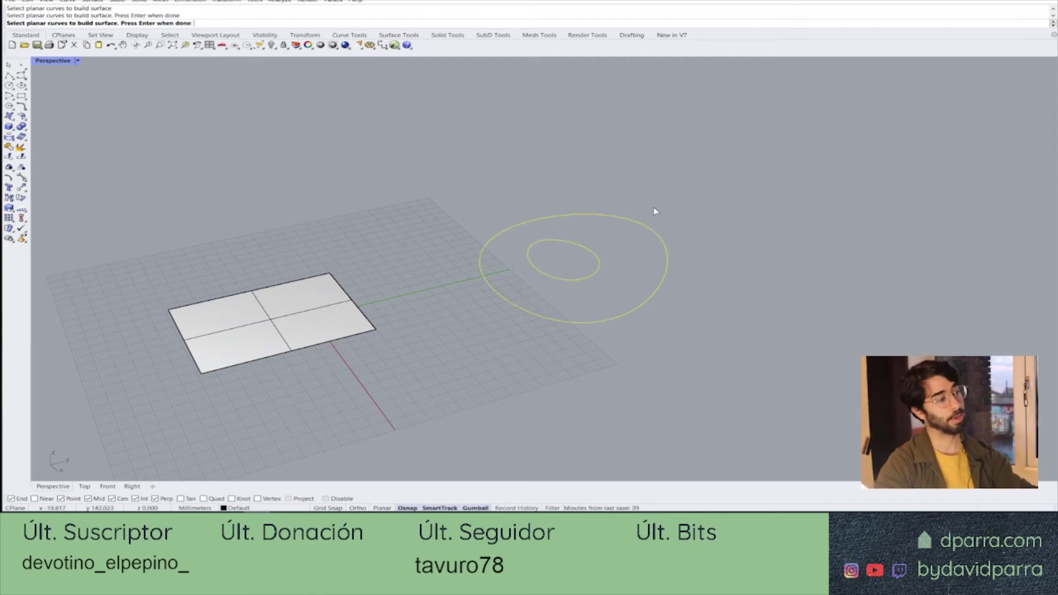
{"action": "key", "text": "Return"}
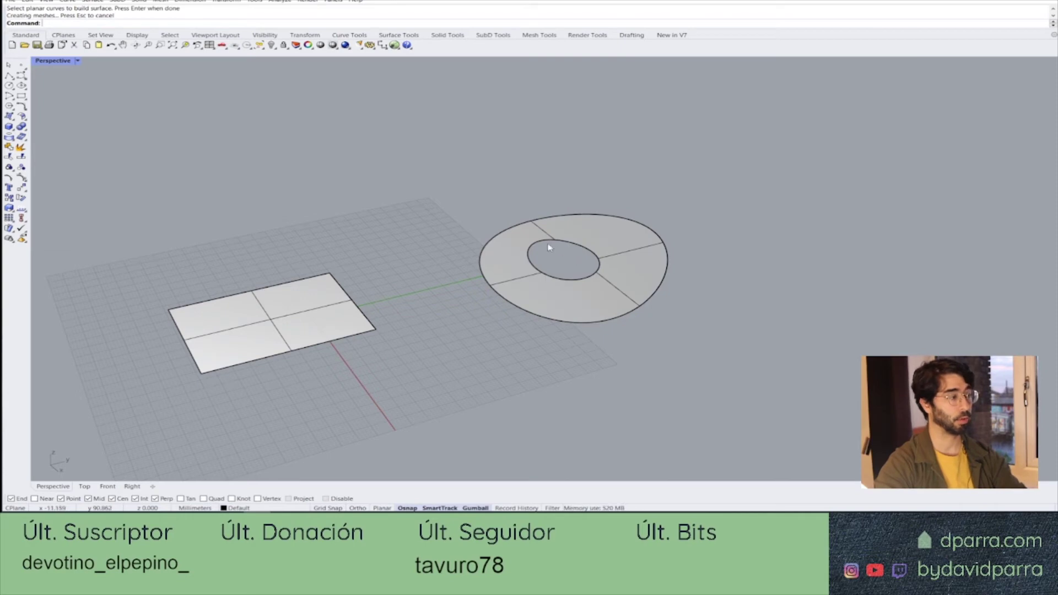
{"action": "scroll", "coordinate": [549, 247], "scroll_direction": "up", "scroll_amount": 3}
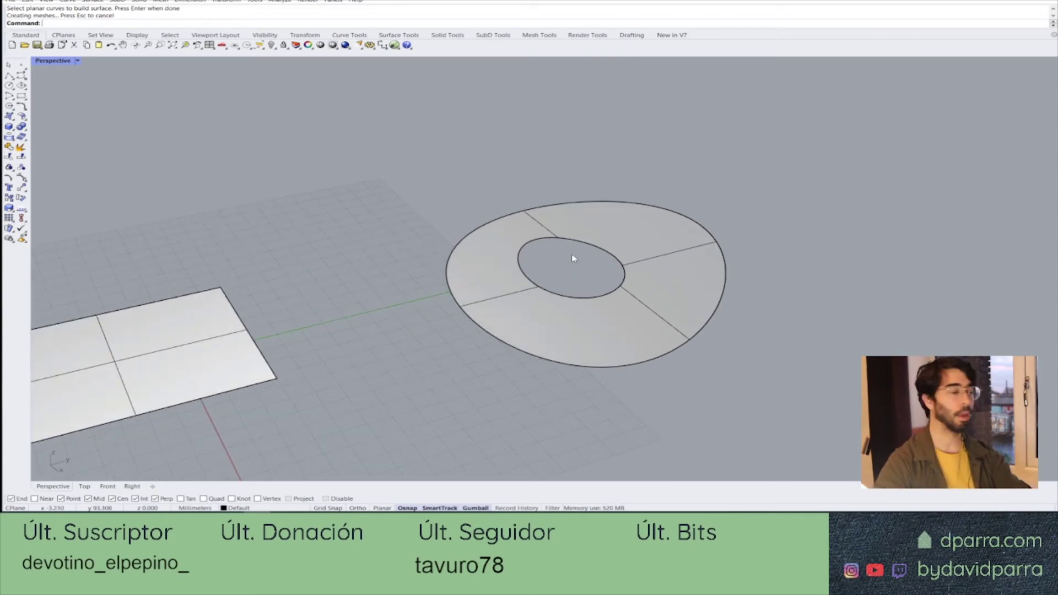
{"action": "scroll", "coordinate": [573, 258], "scroll_direction": "down", "scroll_amount": 3}
{"action": "right_click_drag", "start_coordinate": [652, 334], "coordinate": [632, 237]}
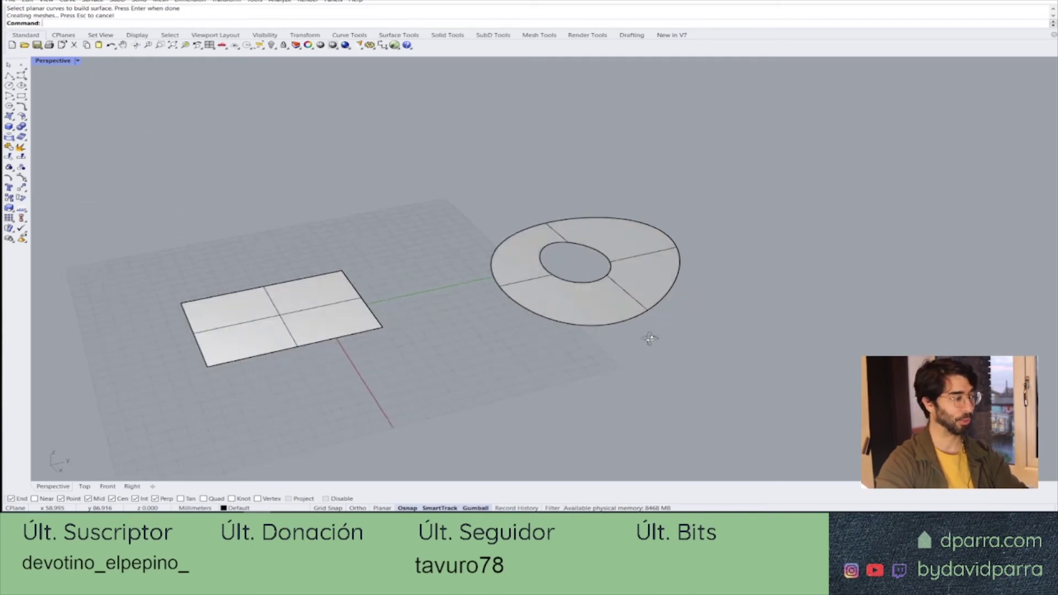
{"action": "mouse_move", "coordinate": [632, 237]}
{"action": "right_mouse_down"}
{"action": "mouse_move", "coordinate": [643, 344]}
{"action": "mouse_move", "coordinate": [506, 204]}
{"action": "right_mouse_up"}
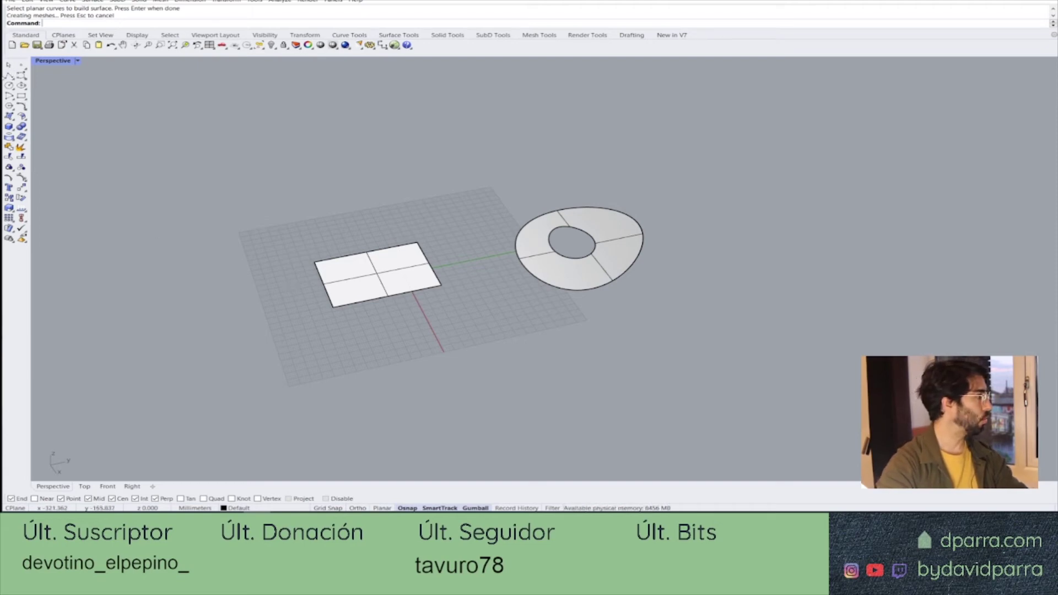
Draw a vertical guide line standing on the grid between the rectangle and ring
{"action": "left_click", "coordinate": [11, 79]}
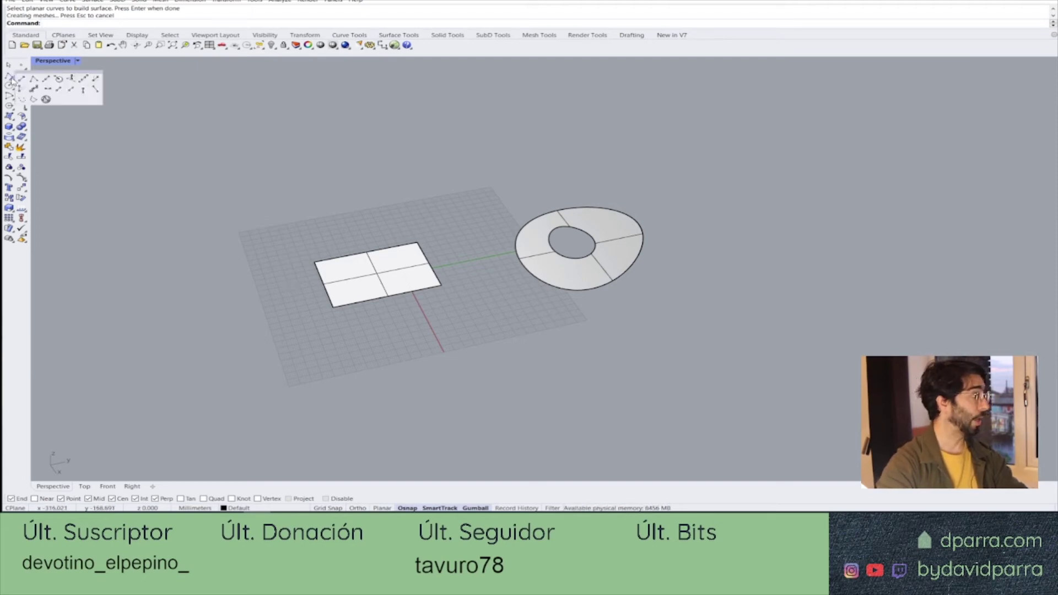
{"action": "left_click", "coordinate": [63, 79]}
{"action": "left_click", "coordinate": [472, 214]}
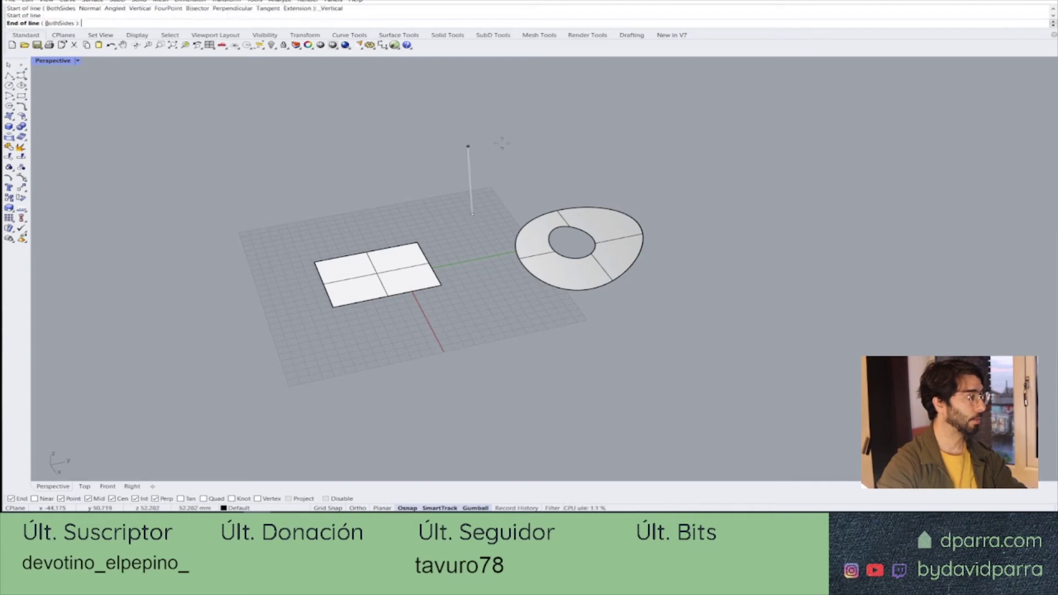
{"action": "left_click", "coordinate": [501, 142]}
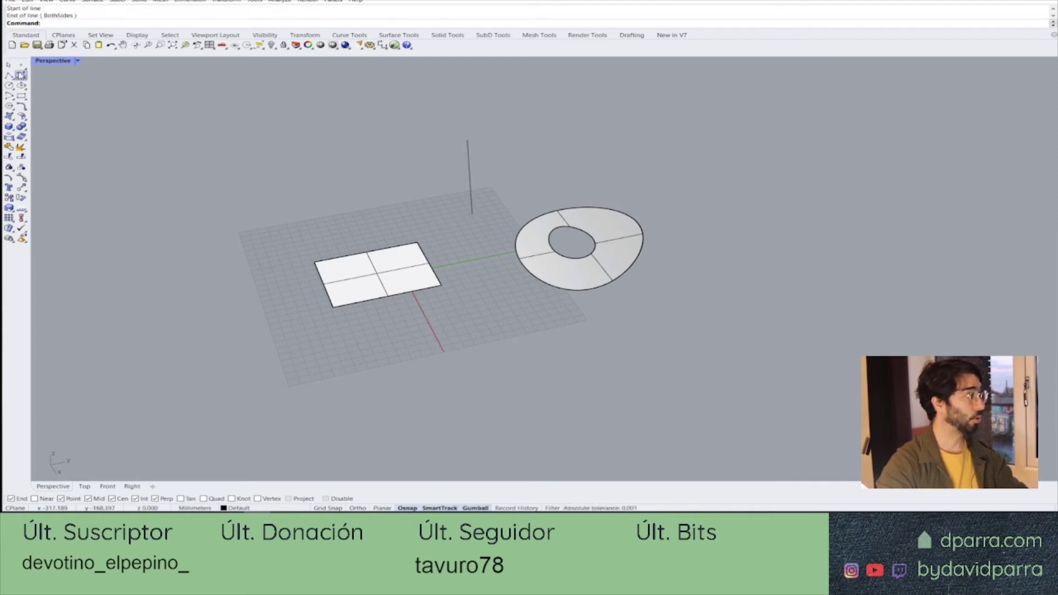
Draw a closed freeform oval curve looping through the guide line's top
{"action": "left_click", "coordinate": [22, 76]}
{"action": "left_click", "coordinate": [425, 220]}
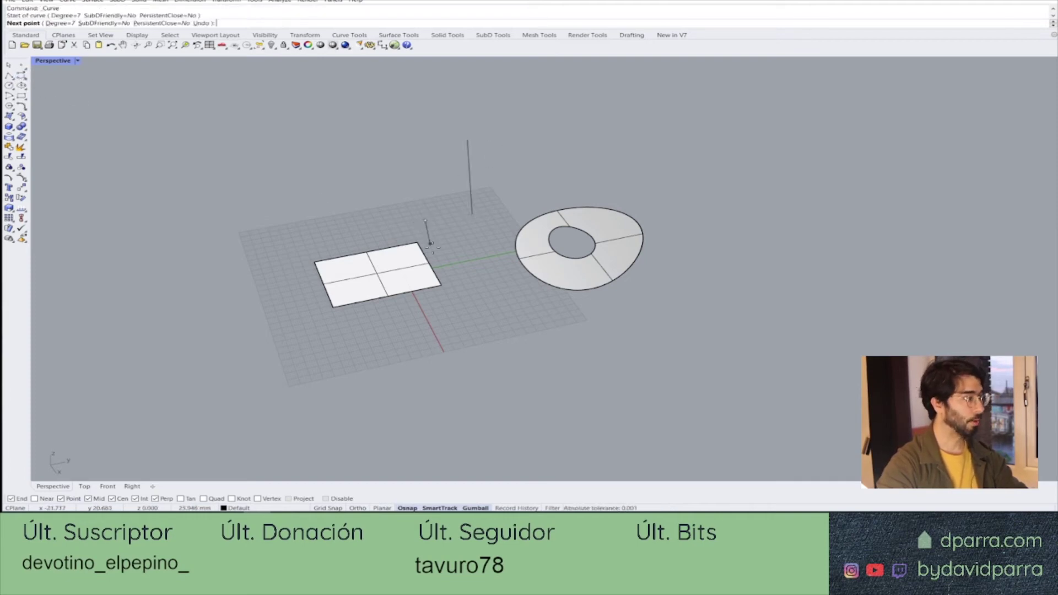
{"action": "left_click", "coordinate": [457, 279]}
{"action": "left_click", "coordinate": [497, 246]}
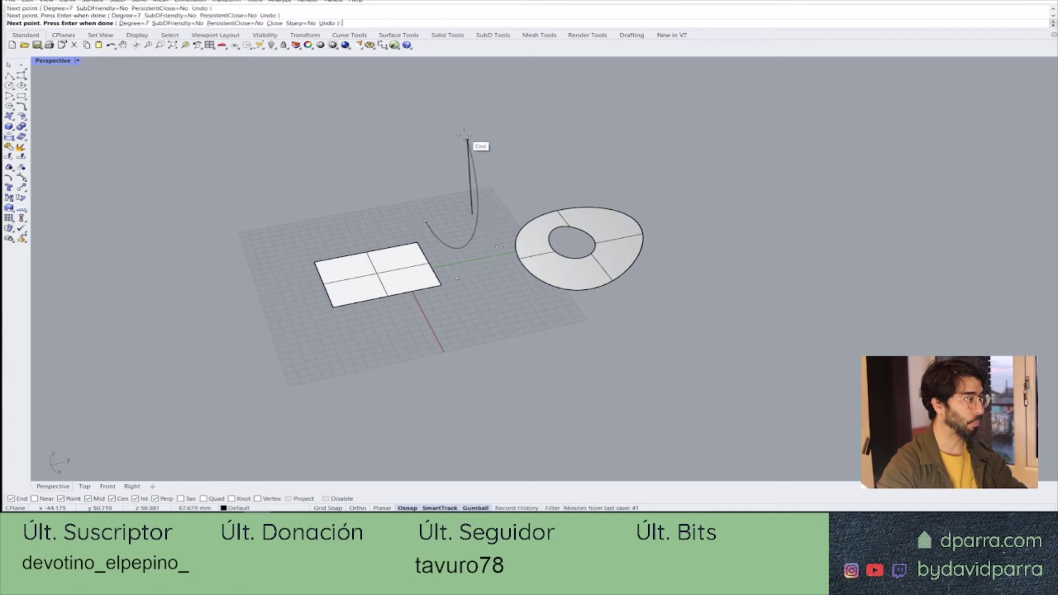
{"action": "left_click", "coordinate": [425, 221]}
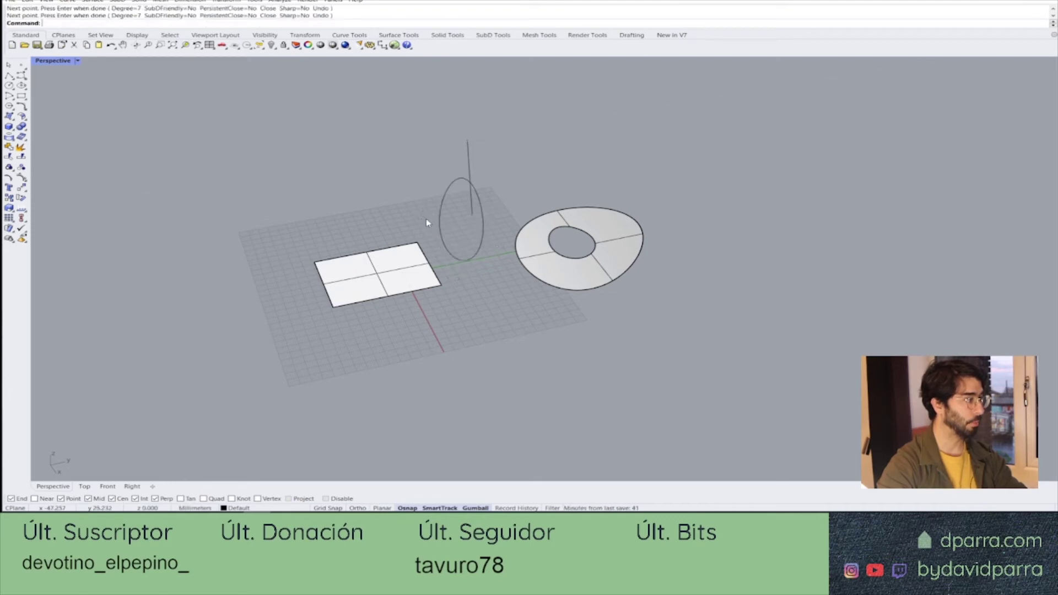
Delete the vertical guide line and orbit to check the upright oval
{"action": "left_click", "coordinate": [471, 159]}
{"action": "key", "text": "Delete"}
{"action": "scroll", "coordinate": [471, 243], "scroll_direction": "up", "scroll_amount": 2}
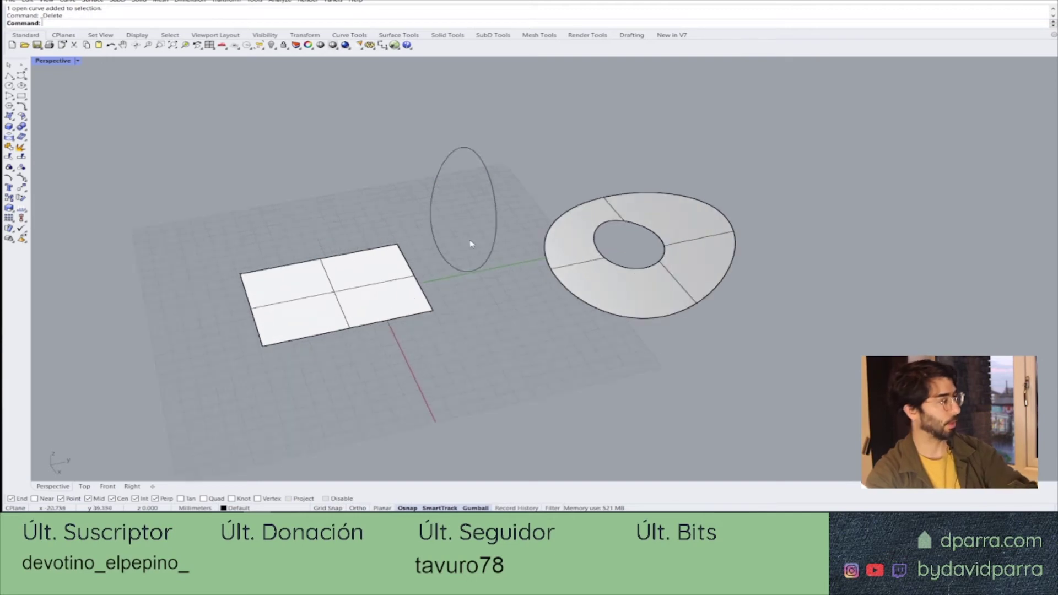
{"action": "mouse_move", "coordinate": [471, 244]}
{"action": "right_mouse_down"}
{"action": "mouse_move", "coordinate": [532, 251]}
{"action": "mouse_move", "coordinate": [544, 229]}
{"action": "mouse_move", "coordinate": [549, 254]}
{"action": "mouse_move", "coordinate": [481, 231]}
{"action": "mouse_move", "coordinate": [494, 237]}
{"action": "right_mouse_up"}
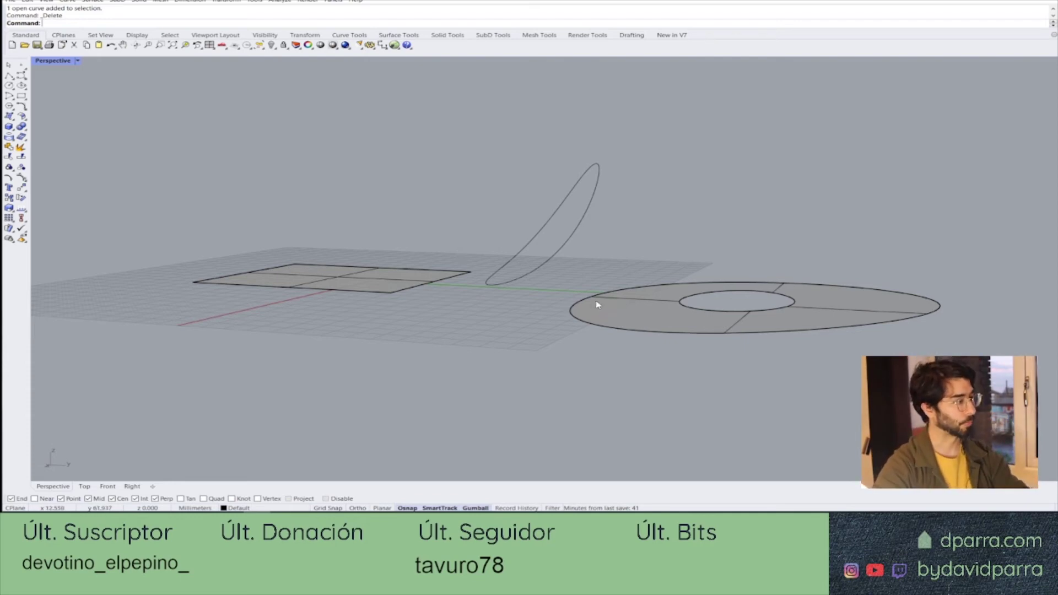
{"action": "right_click_drag", "start_coordinate": [597, 304], "coordinate": [512, 245]}
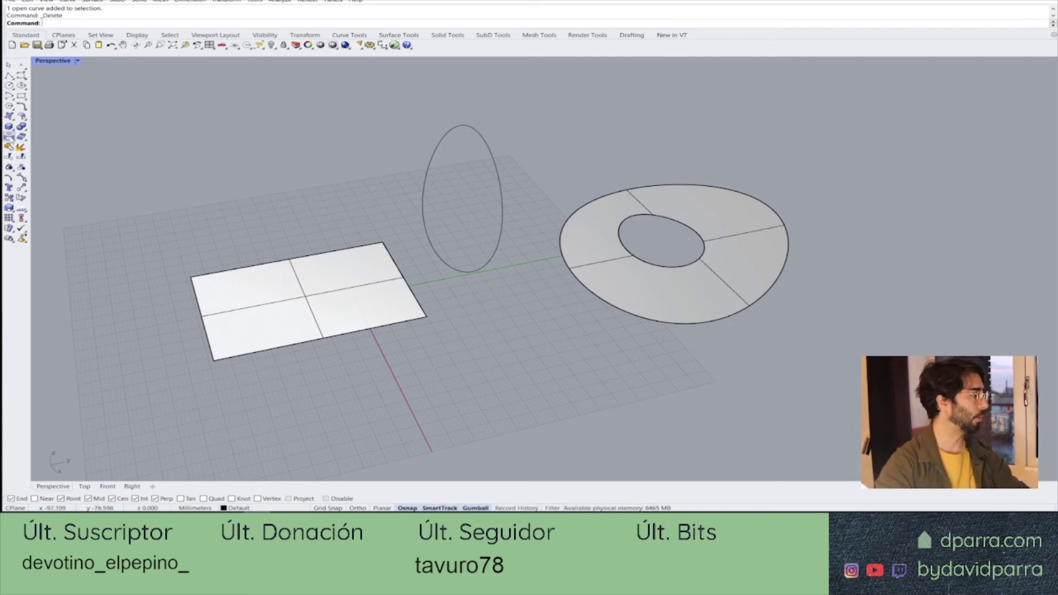
{"action": "left_click", "coordinate": [9, 116]}
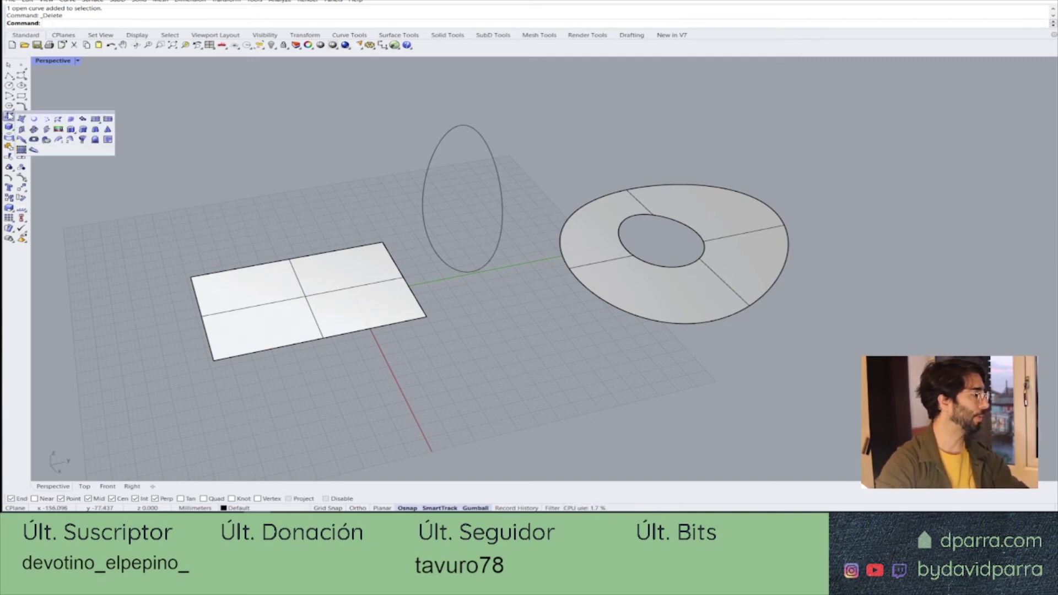
{"action": "left_click", "coordinate": [33, 119]}
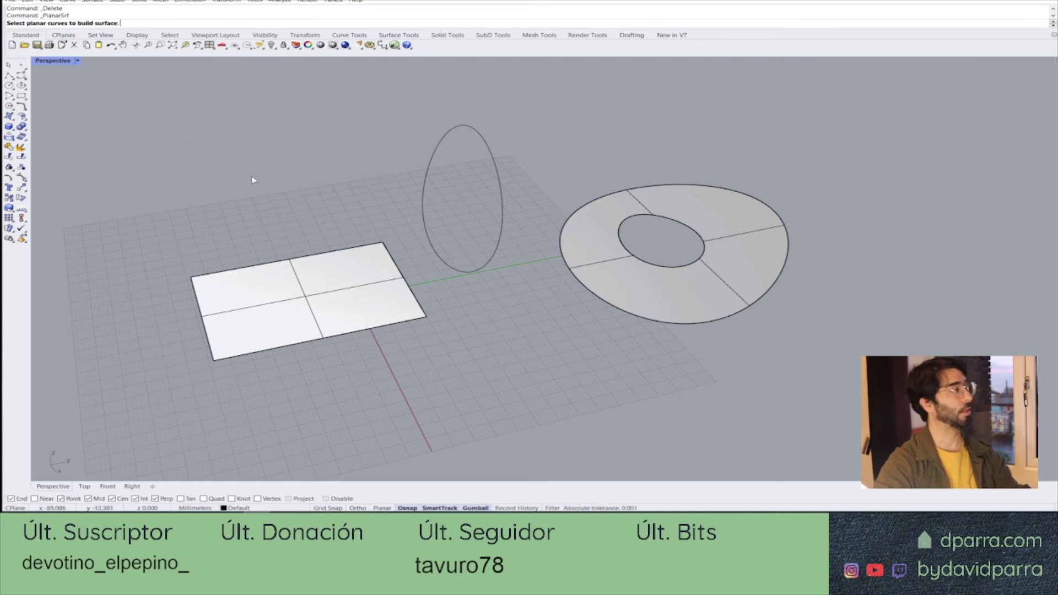
{"action": "left_click", "coordinate": [440, 144]}
{"action": "key", "text": "Return"}
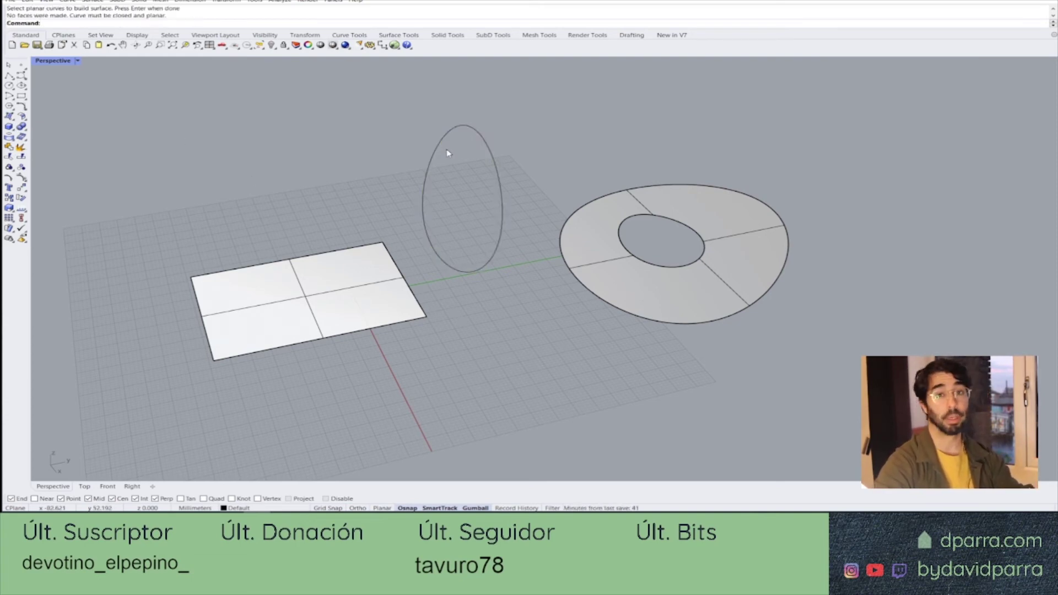
{"action": "mouse_move", "coordinate": [465, 165]}
{"action": "right_mouse_down"}
{"action": "mouse_move", "coordinate": [483, 196]}
{"action": "mouse_move", "coordinate": [461, 195]}
{"action": "right_mouse_up"}
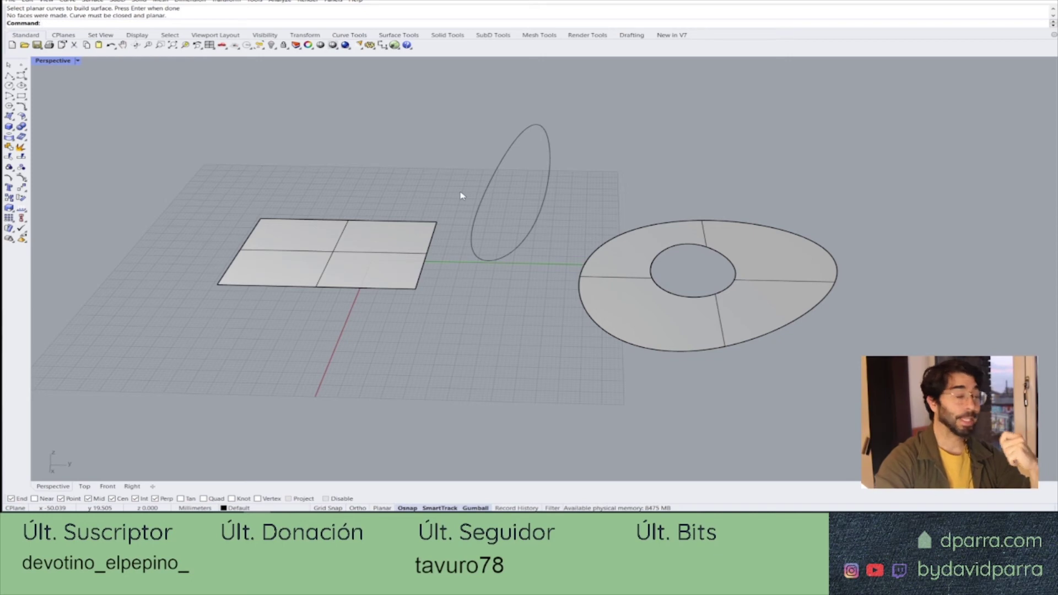
{"action": "left_click", "coordinate": [10, 117]}
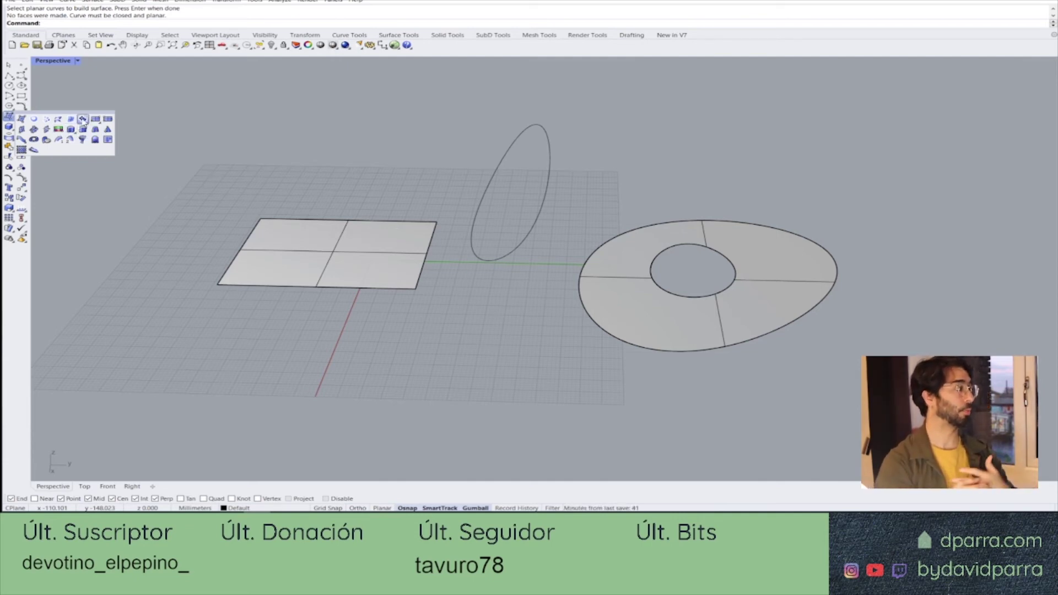
Build a Patch surface from the oval curve with default settings, then orbit to inspect it
{"action": "left_click", "coordinate": [82, 119]}
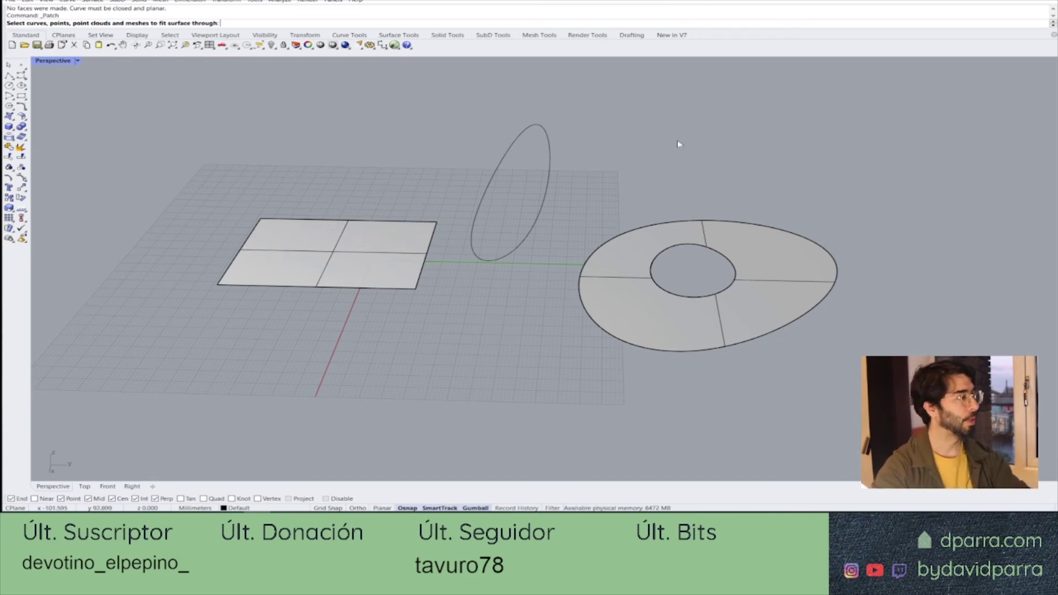
{"action": "left_click", "coordinate": [531, 130]}
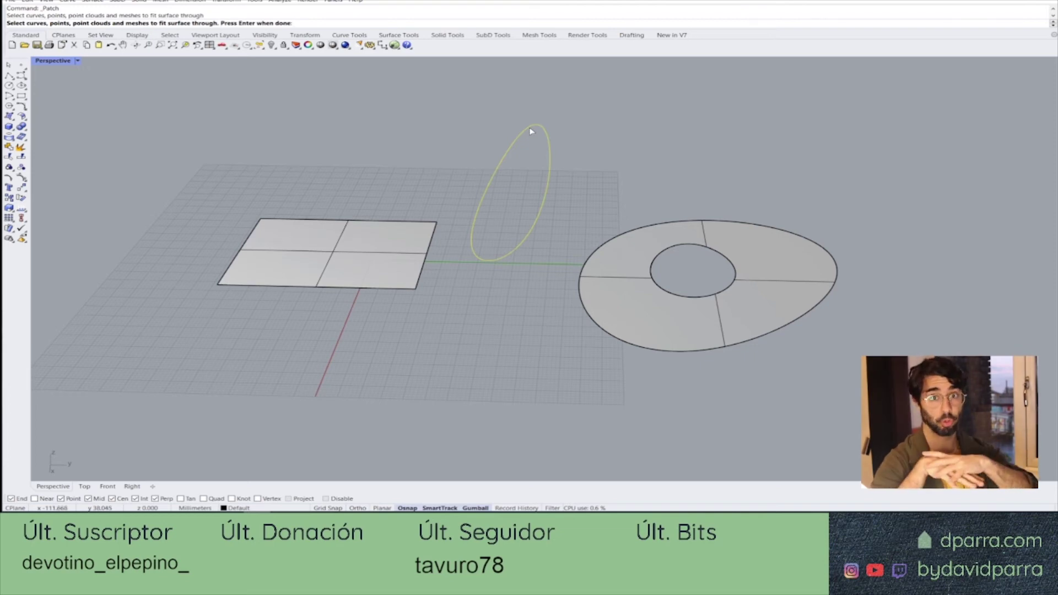
{"action": "key", "text": "Return"}
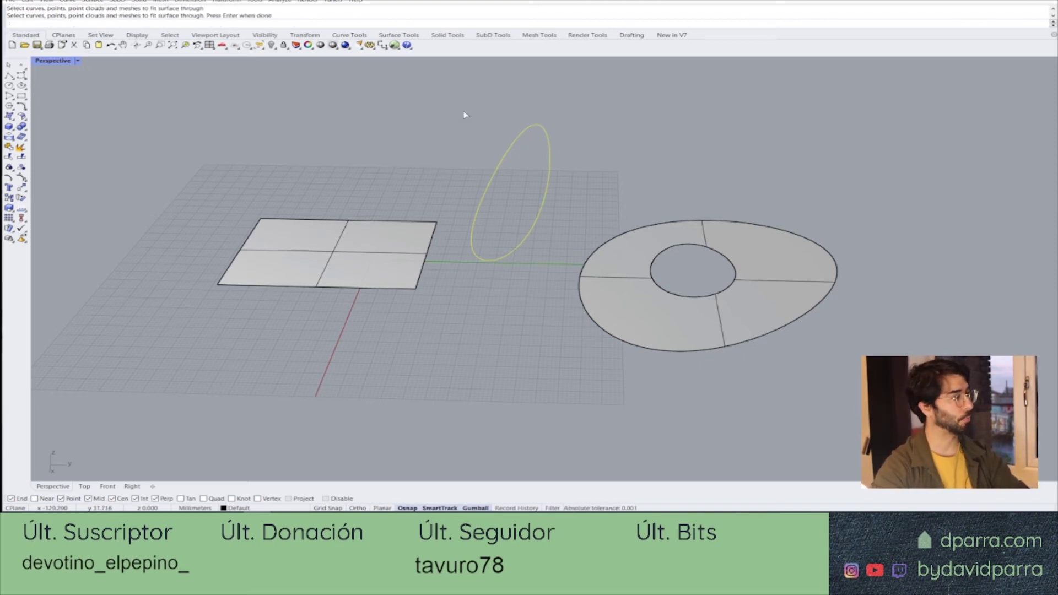
{"action": "key", "text": "Return"}
{"action": "scroll", "coordinate": [534, 230], "scroll_direction": "up", "scroll_amount": 3}
{"action": "mouse_move", "coordinate": [533, 230]}
{"action": "right_mouse_down"}
{"action": "mouse_move", "coordinate": [399, 177]}
{"action": "mouse_move", "coordinate": [499, 220]}
{"action": "mouse_move", "coordinate": [496, 232]}
{"action": "mouse_move", "coordinate": [474, 221]}
{"action": "mouse_move", "coordinate": [481, 210]}
{"action": "right_mouse_up"}
{"action": "mouse_move", "coordinate": [408, 208]}
{"action": "right_mouse_down"}
{"action": "mouse_move", "coordinate": [323, 175]}
{"action": "mouse_move", "coordinate": [196, 184]}
{"action": "mouse_move", "coordinate": [336, 220]}
{"action": "mouse_move", "coordinate": [617, 212]}
{"action": "mouse_move", "coordinate": [622, 197]}
{"action": "right_mouse_up"}
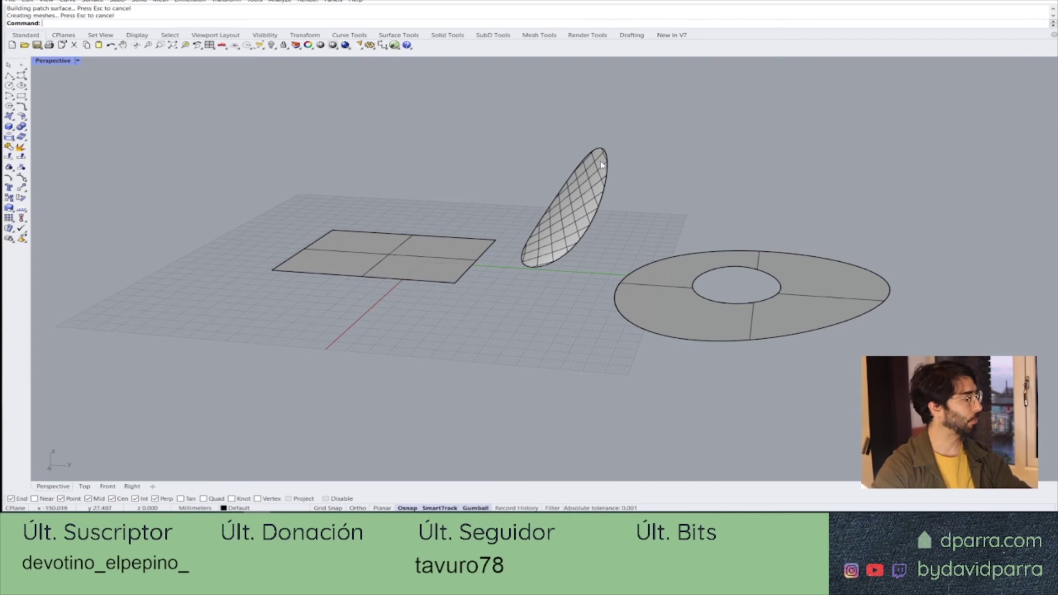
Draw a vertical guide line rising above the ring
{"action": "left_click", "coordinate": [6, 77]}
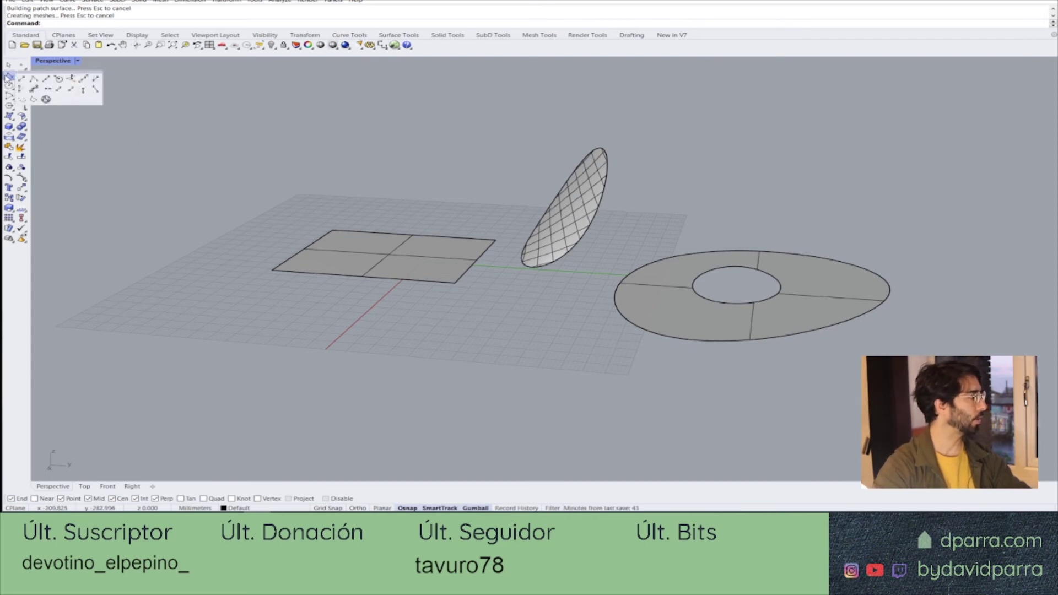
{"action": "left_click", "coordinate": [65, 80]}
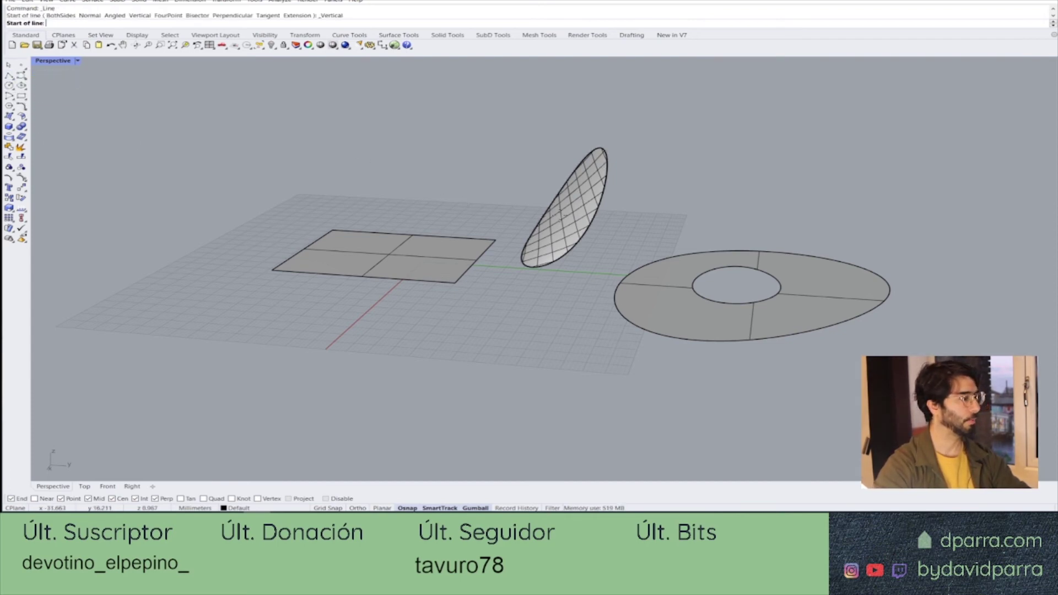
{"action": "left_click", "coordinate": [722, 232]}
{"action": "left_click", "coordinate": [753, 118]}
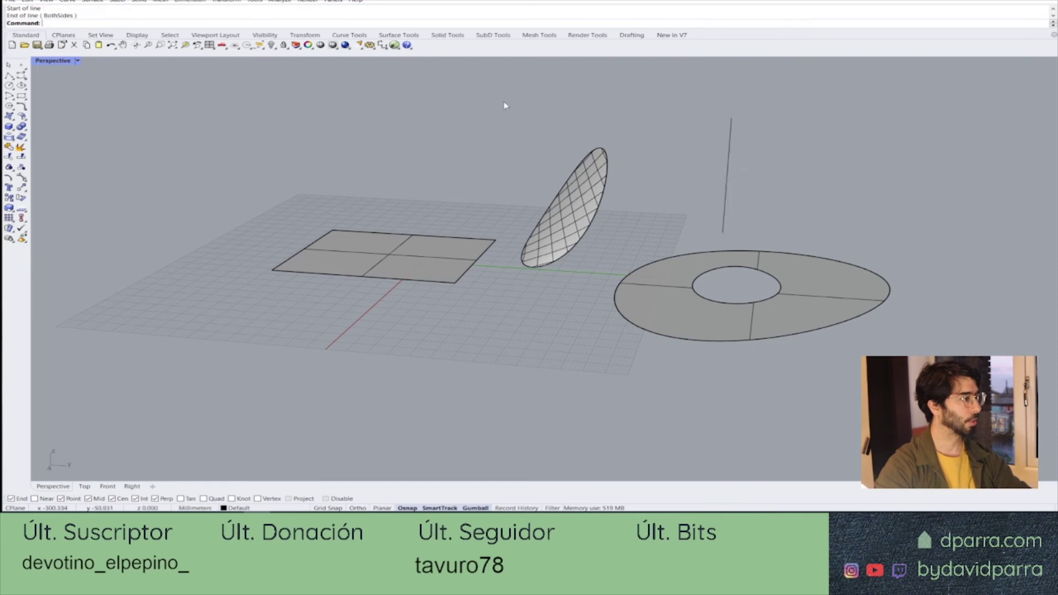
Draw a closed teardrop-shaped freeform curve ending at the guide line's top
{"action": "left_click", "coordinate": [20, 75]}
{"action": "left_click", "coordinate": [663, 214]}
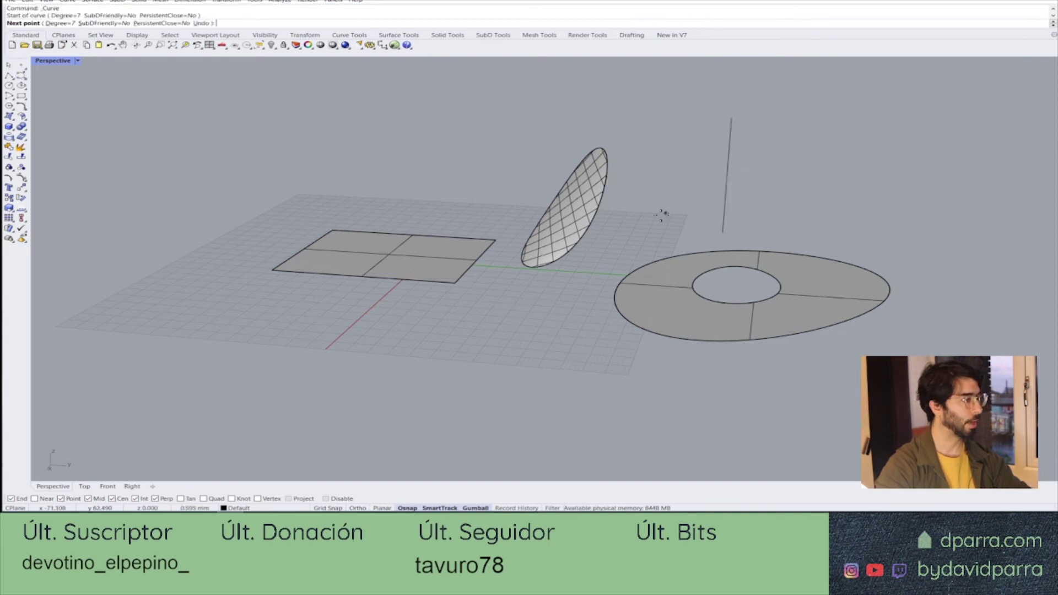
{"action": "left_click", "coordinate": [597, 270]}
{"action": "left_click", "coordinate": [807, 292]}
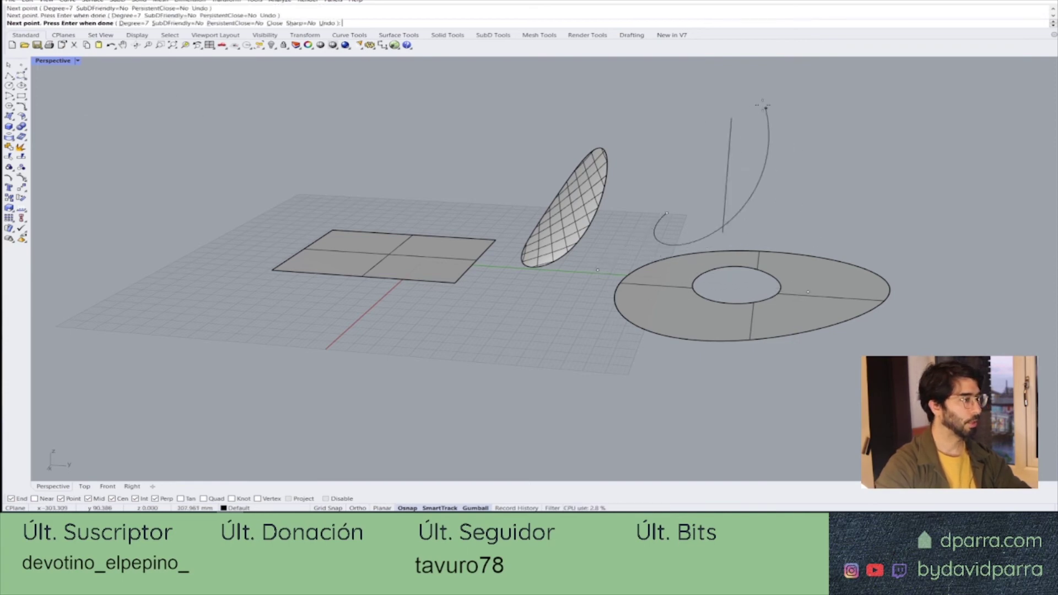
{"action": "left_click", "coordinate": [731, 118]}
{"action": "key", "text": "Return"}
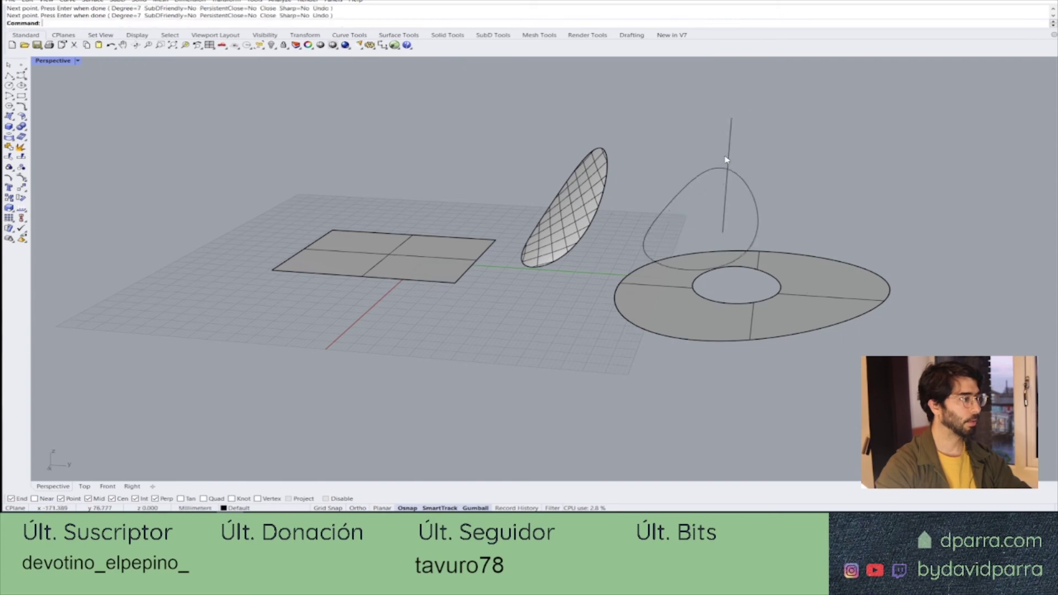
Delete the guide line and drag the ring to the left of the rectangle
{"action": "left_click", "coordinate": [728, 160]}
{"action": "key", "text": "Delete"}
{"action": "scroll", "coordinate": [731, 181], "scroll_direction": "down", "scroll_amount": 2}
{"action": "scroll", "coordinate": [731, 181], "scroll_direction": "down", "scroll_amount": 1}
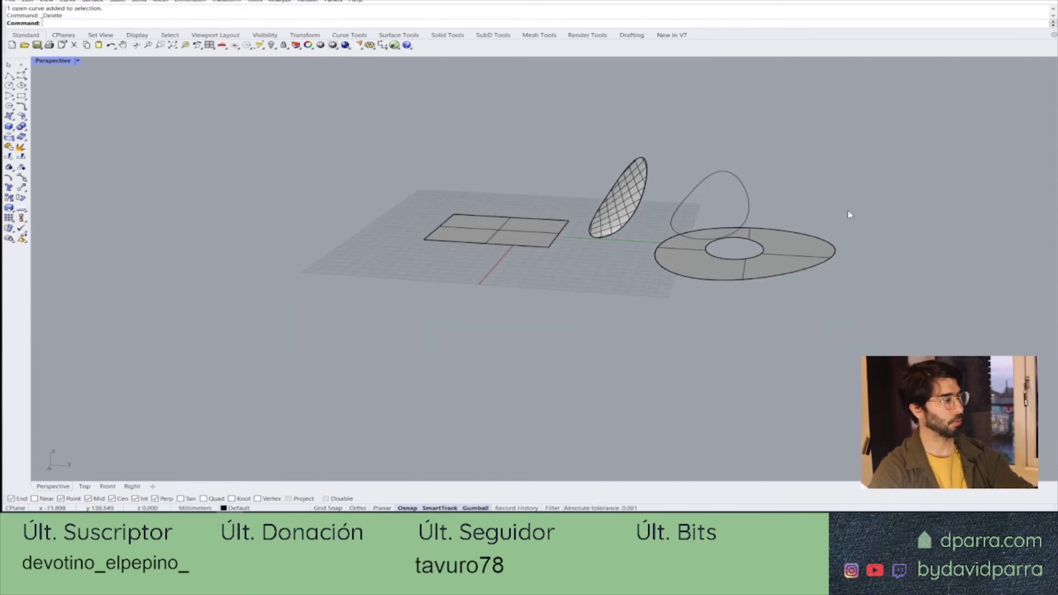
{"action": "mouse_move", "coordinate": [847, 215]}
{"action": "left_mouse_down"}
{"action": "mouse_move", "coordinate": [781, 284]}
{"action": "mouse_move", "coordinate": [339, 218]}
{"action": "left_mouse_up"}
{"action": "key", "text": "Escape"}
Delete the small ellipse and zoom and orbit to view the scene from above
{"action": "left_click", "coordinate": [762, 252]}
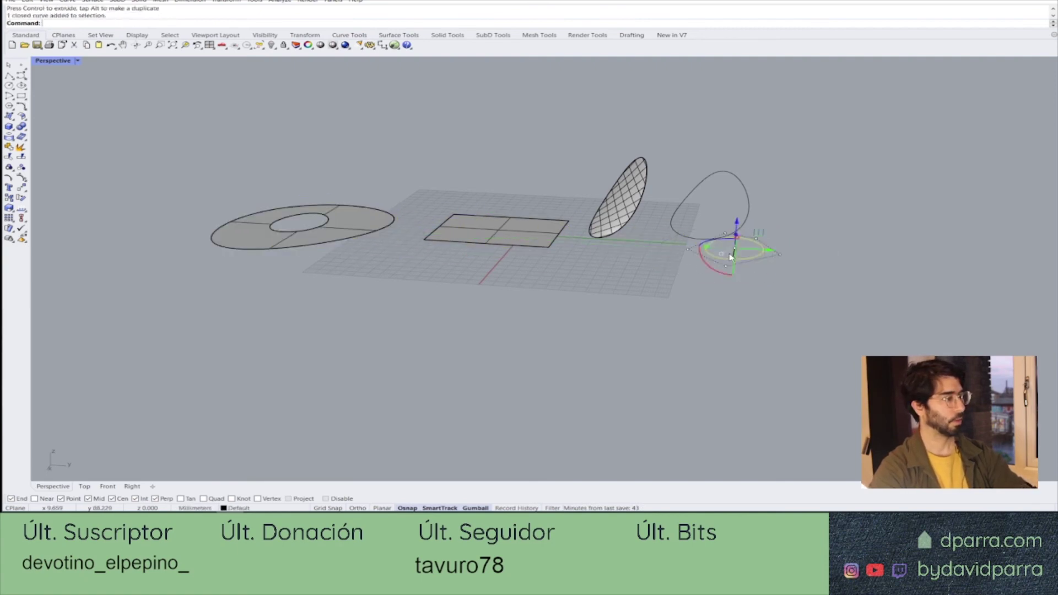
{"action": "key", "text": "Delete"}
{"action": "scroll", "coordinate": [724, 207], "scroll_direction": "up", "scroll_amount": 3}
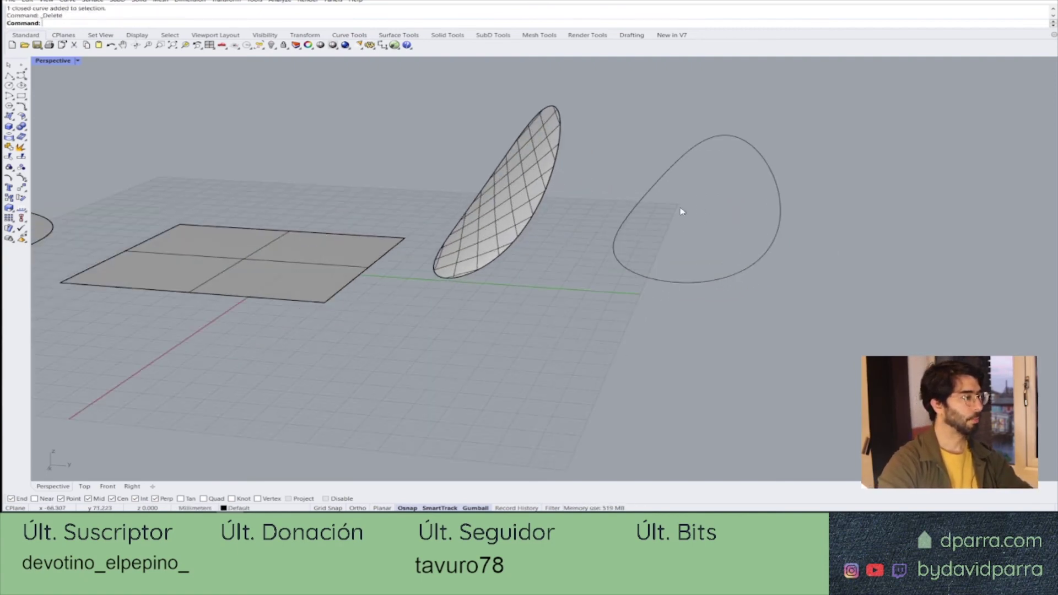
{"action": "scroll", "coordinate": [681, 213], "scroll_direction": "up", "scroll_amount": 2}
{"action": "scroll", "coordinate": [578, 243], "scroll_direction": "up", "scroll_amount": 2}
{"action": "scroll", "coordinate": [616, 236], "scroll_direction": "up", "scroll_amount": 2}
{"action": "right_click_drag", "start_coordinate": [564, 240], "coordinate": [471, 230]}
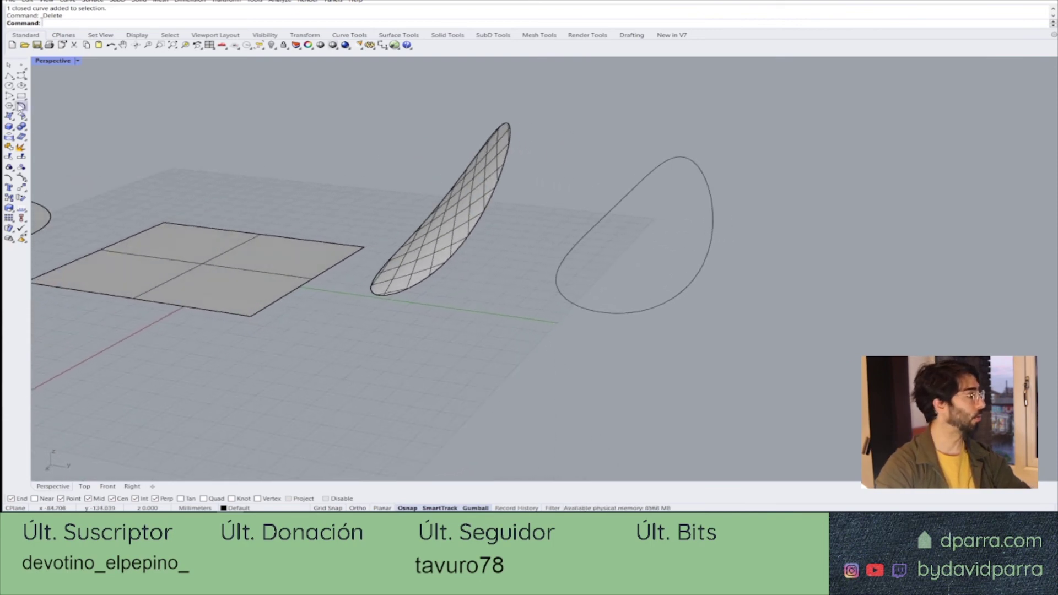
Place a point inside the teardrop curve and raise it along Z
{"action": "left_click", "coordinate": [22, 66]}
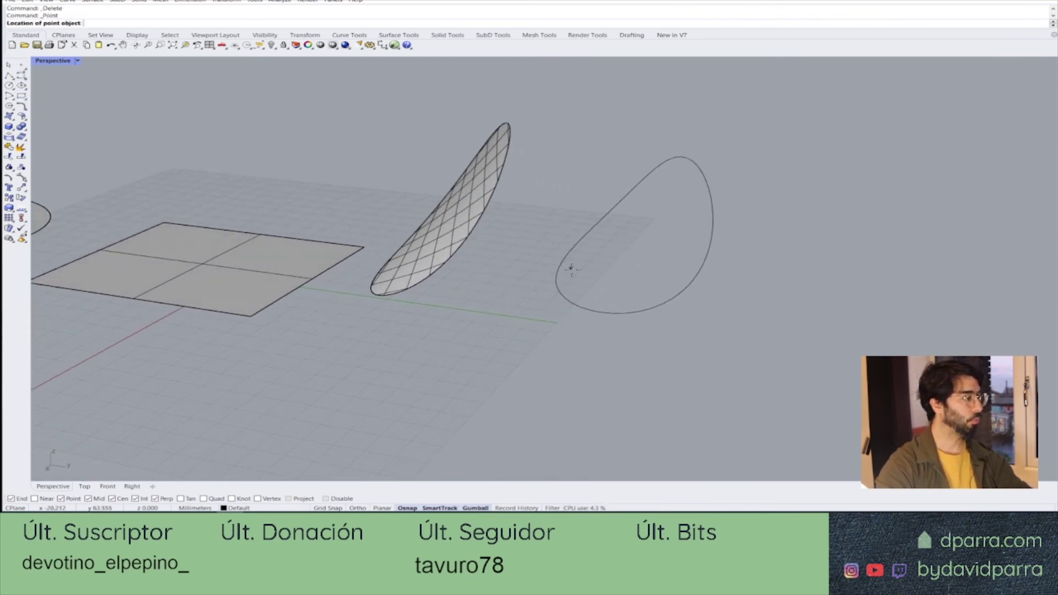
{"action": "left_click", "coordinate": [617, 280]}
{"action": "left_click_drag", "start_coordinate": [616, 264], "coordinate": [615, 250]}
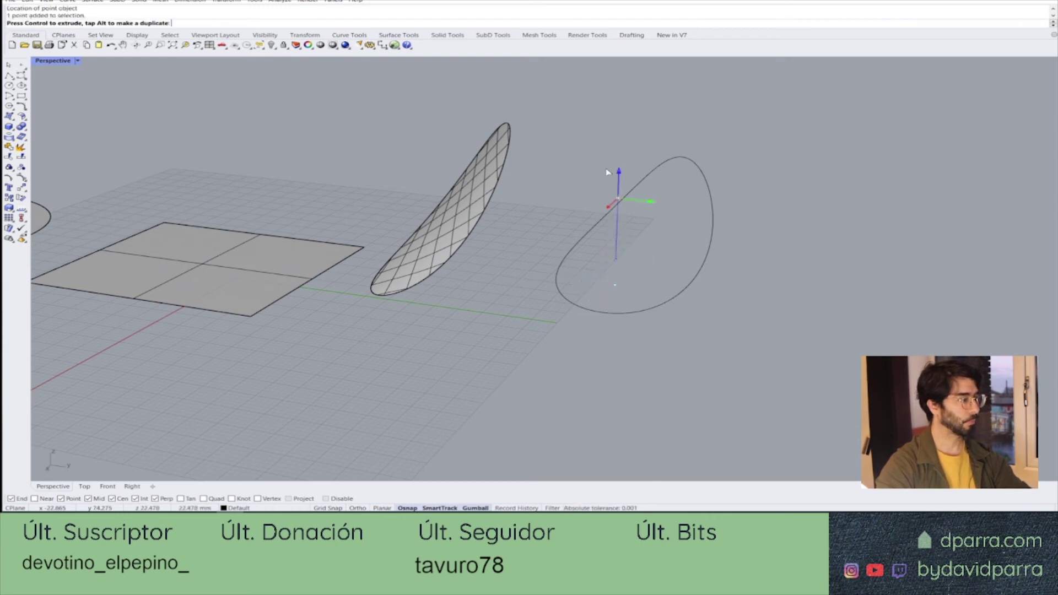
{"action": "left_click_drag", "start_coordinate": [607, 172], "coordinate": [606, 168]}
{"action": "right_click_drag", "start_coordinate": [607, 168], "coordinate": [667, 239]}
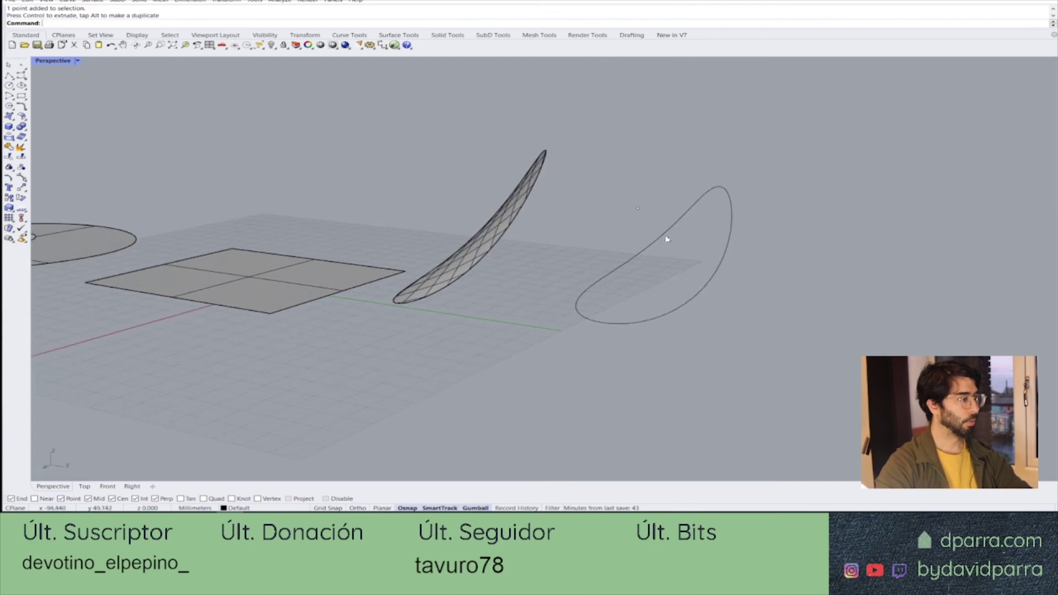
Lower the raised point slightly along Z and zoom in on it
{"action": "left_click", "coordinate": [637, 209]}
{"action": "left_click_drag", "start_coordinate": [632, 183], "coordinate": [641, 206]}
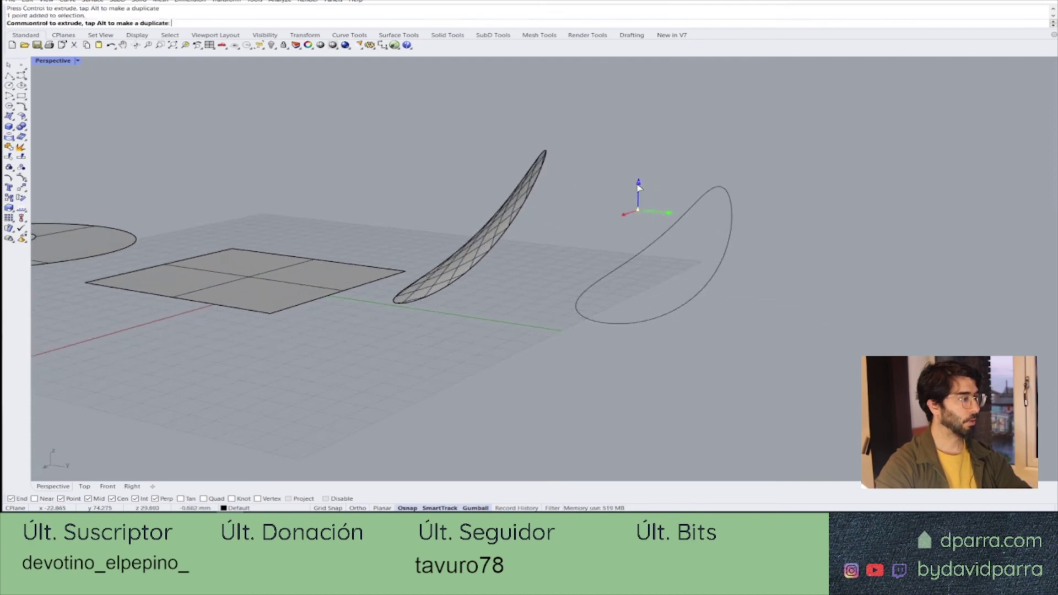
{"action": "scroll", "coordinate": [668, 297], "scroll_direction": "up", "scroll_amount": 2}
{"action": "scroll", "coordinate": [670, 286], "scroll_direction": "up", "scroll_amount": 2}
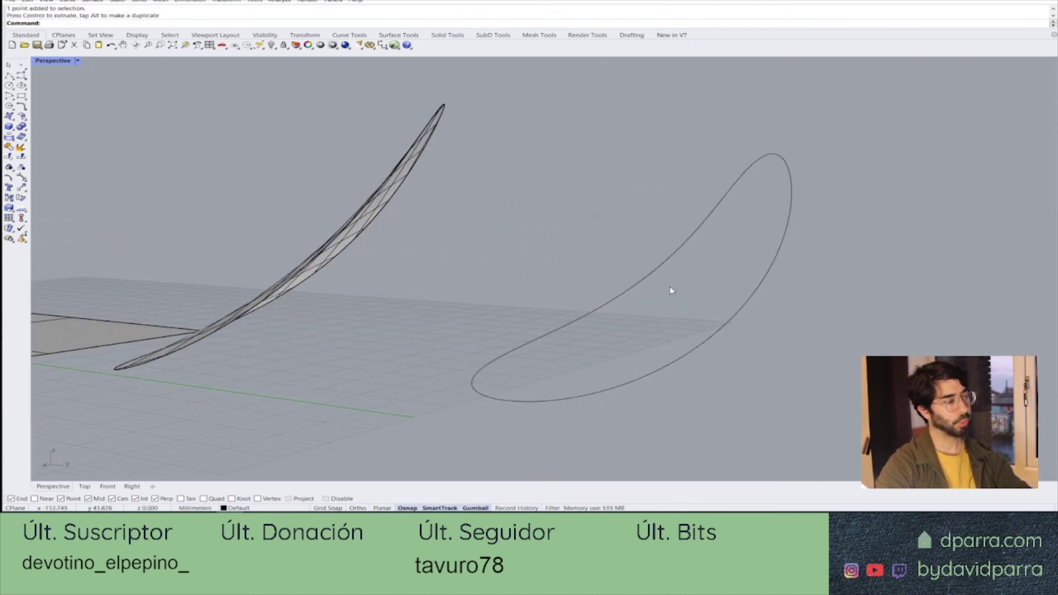
{"action": "scroll", "coordinate": [668, 300], "scroll_direction": "up", "scroll_amount": 2}
{"action": "scroll", "coordinate": [664, 311], "scroll_direction": "up", "scroll_amount": 2}
{"action": "scroll", "coordinate": [662, 312], "scroll_direction": "up", "scroll_amount": 1}
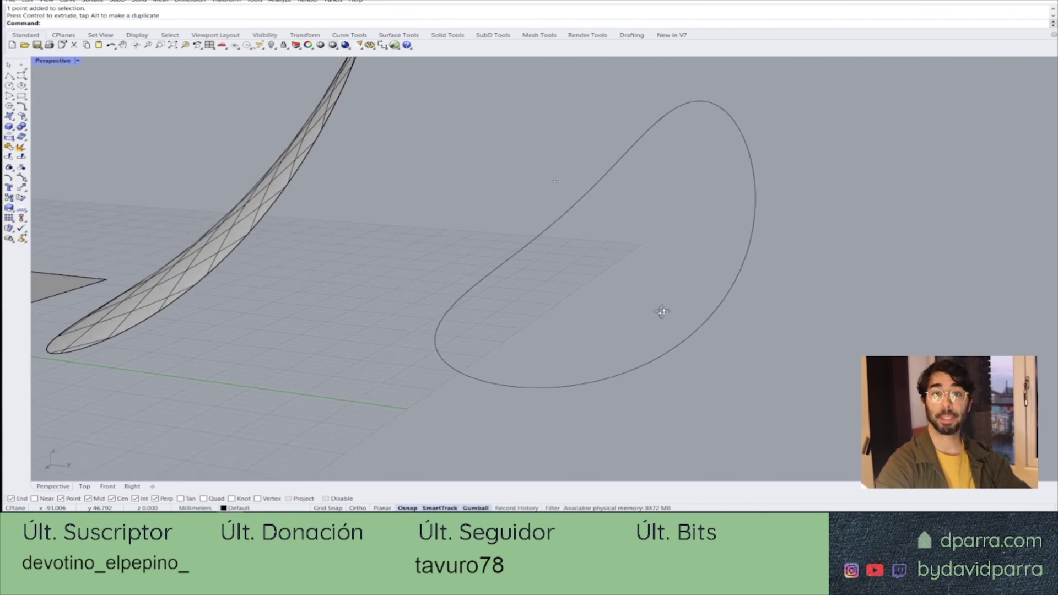
{"action": "scroll", "coordinate": [603, 253], "scroll_direction": "down", "scroll_amount": 3}
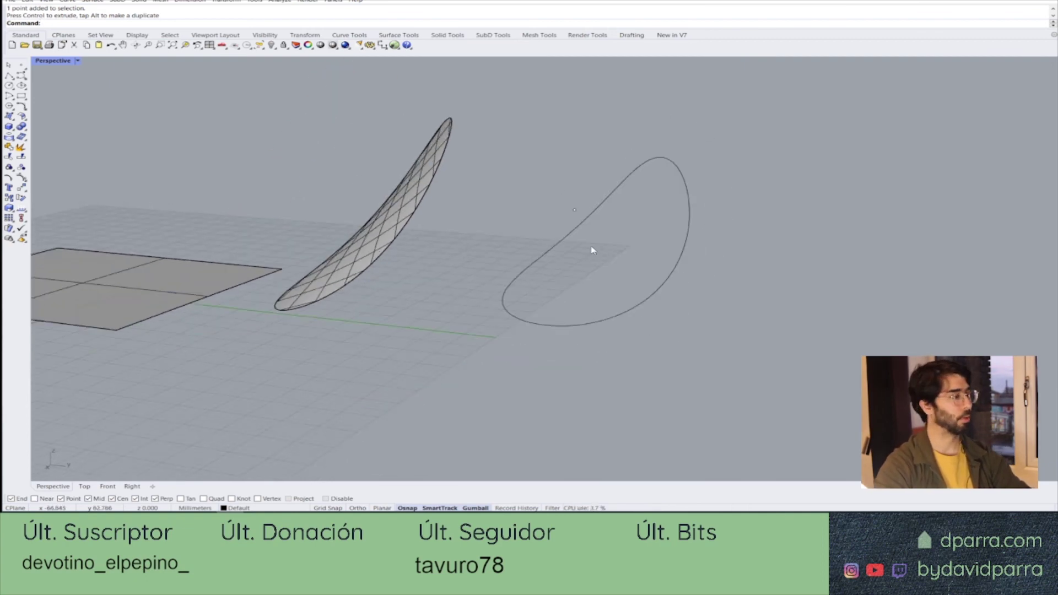
Select the raised point and the teardrop curve after orbiting around them
{"action": "left_click", "coordinate": [575, 212]}
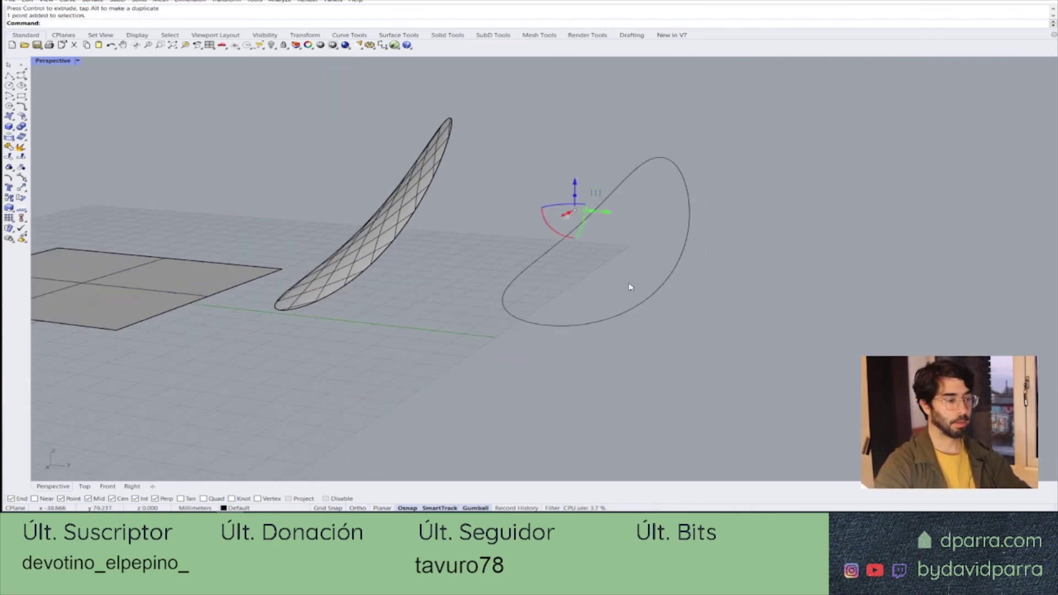
{"action": "mouse_move", "coordinate": [631, 287]}
{"action": "right_mouse_down"}
{"action": "mouse_move", "coordinate": [581, 272]}
{"action": "mouse_move", "coordinate": [619, 286]}
{"action": "right_mouse_up"}
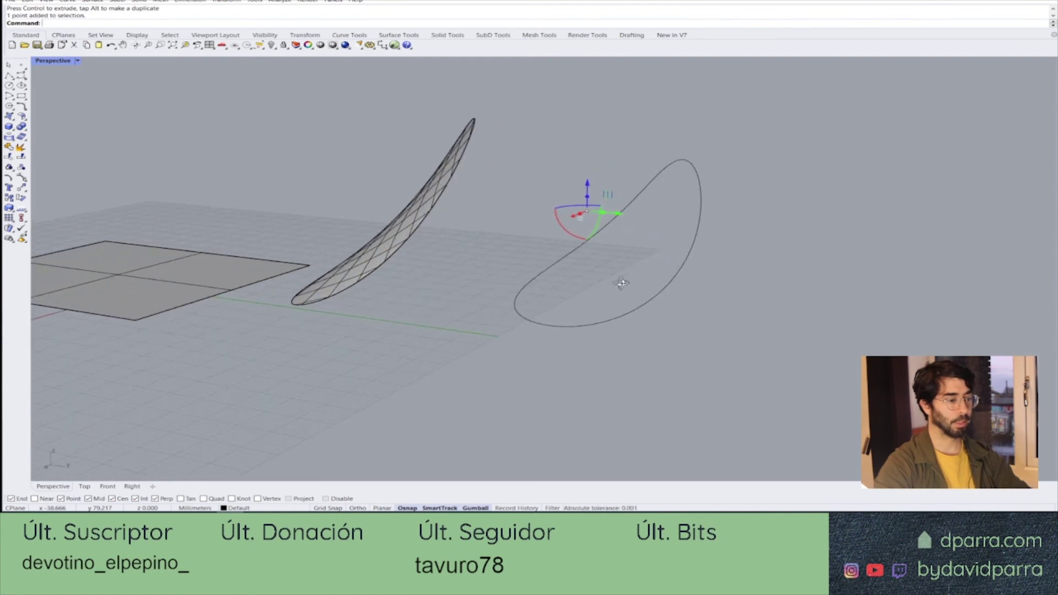
{"action": "left_click", "coordinate": [667, 170]}
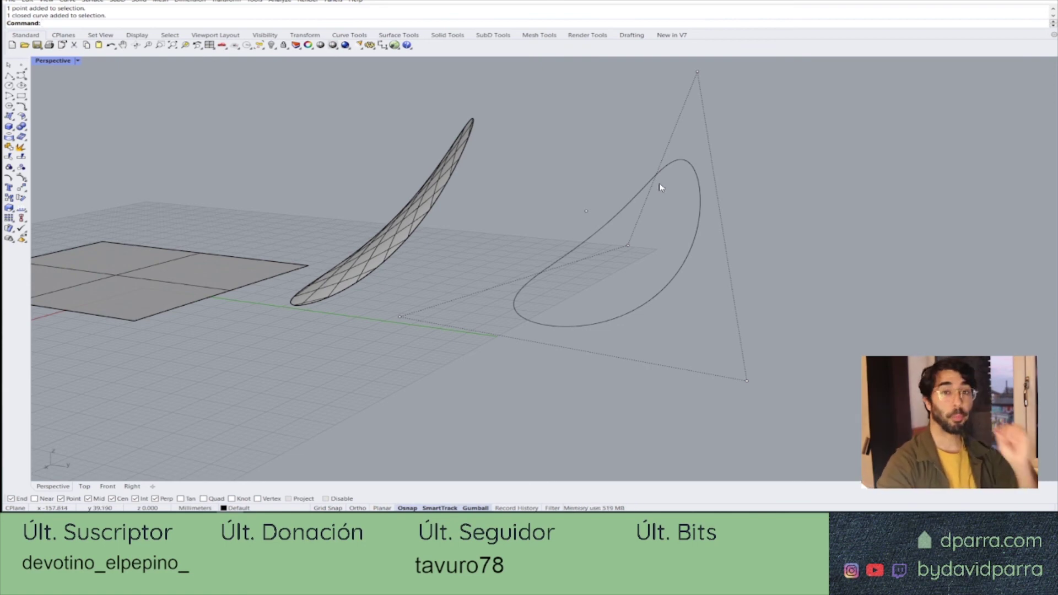
Create a Patch surface from the teardrop curve and the raised point, accepting default options
{"action": "left_click", "coordinate": [10, 118]}
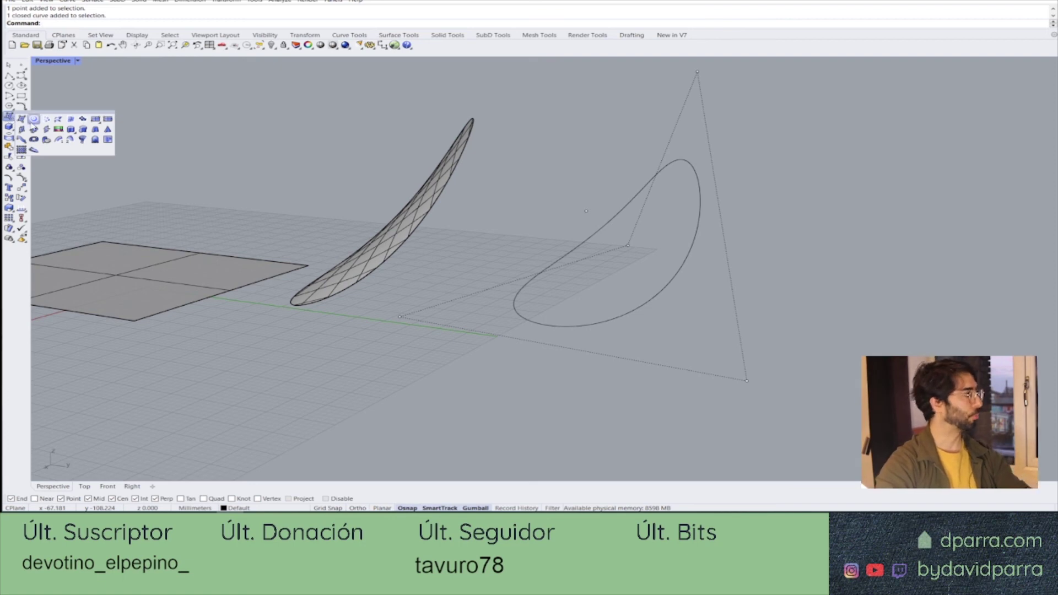
{"action": "left_click", "coordinate": [82, 119]}
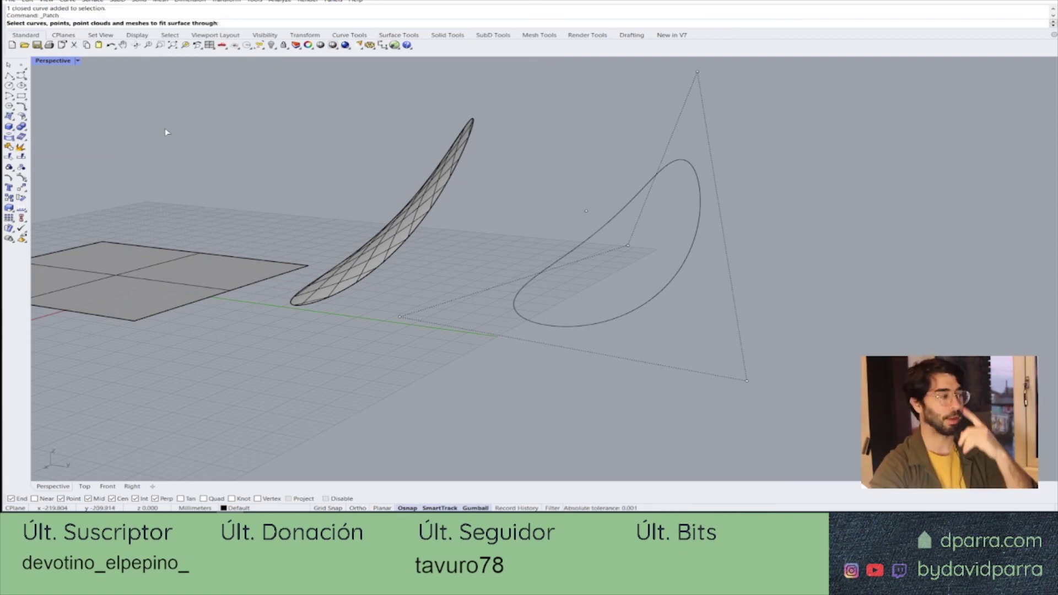
{"action": "left_click", "coordinate": [636, 197]}
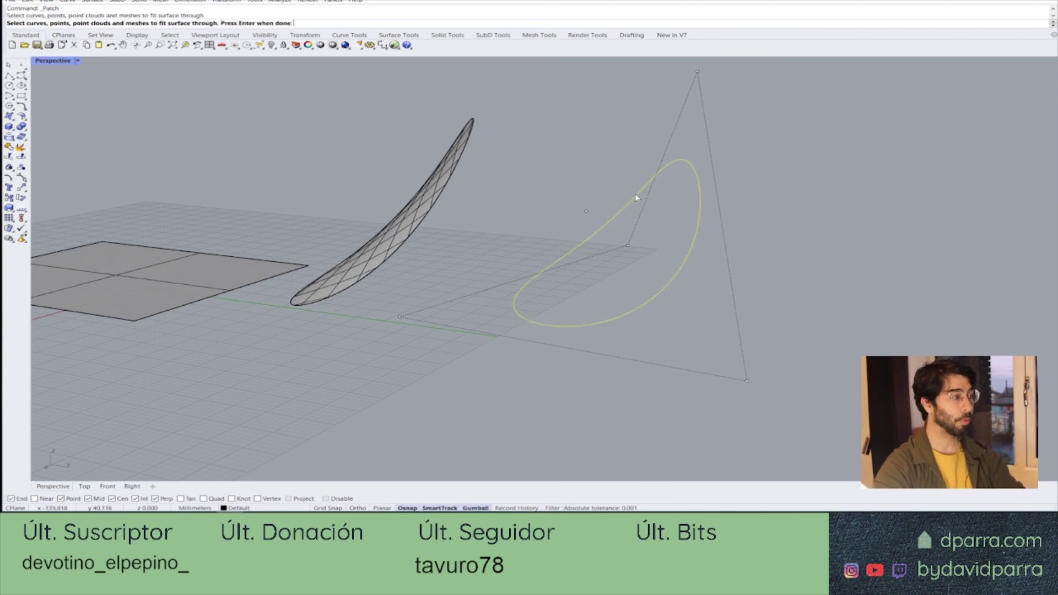
{"action": "left_click", "coordinate": [587, 211]}
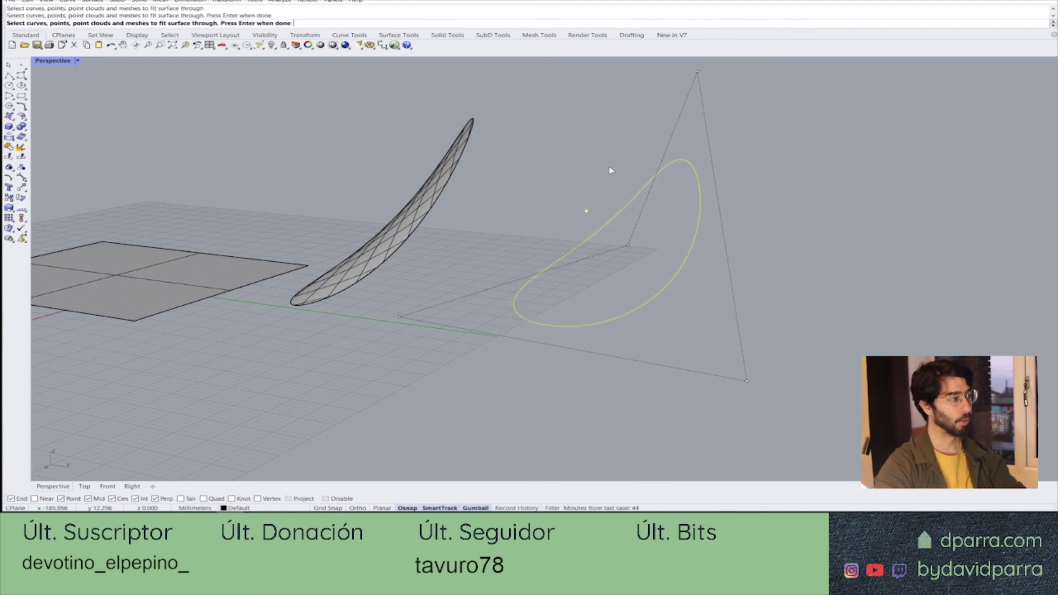
{"action": "key", "text": "Return"}
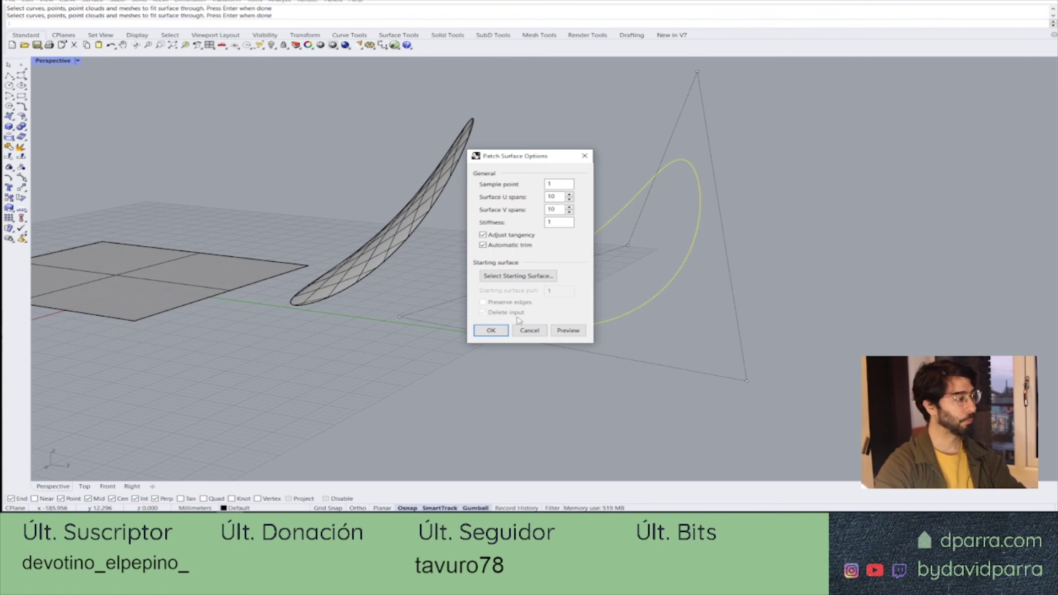
{"action": "left_click", "coordinate": [489, 331]}
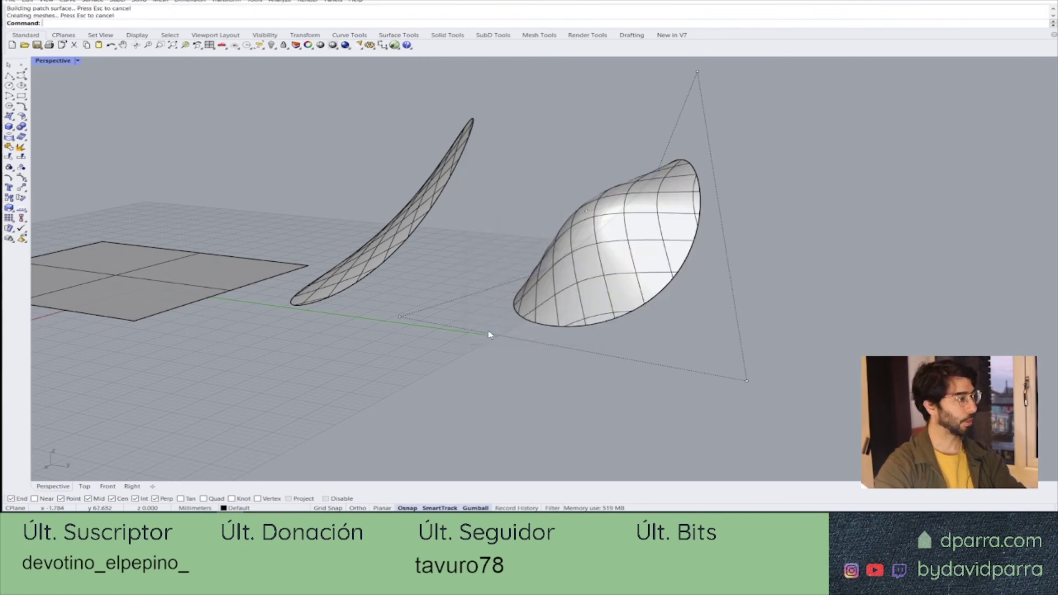
{"action": "mouse_move", "coordinate": [643, 297]}
{"action": "right_mouse_down"}
{"action": "mouse_move", "coordinate": [441, 262]}
{"action": "mouse_move", "coordinate": [615, 308]}
{"action": "mouse_move", "coordinate": [636, 262]}
{"action": "mouse_move", "coordinate": [591, 297]}
{"action": "mouse_move", "coordinate": [664, 274]}
{"action": "mouse_move", "coordinate": [711, 276]}
{"action": "mouse_move", "coordinate": [745, 303]}
{"action": "right_mouse_up"}
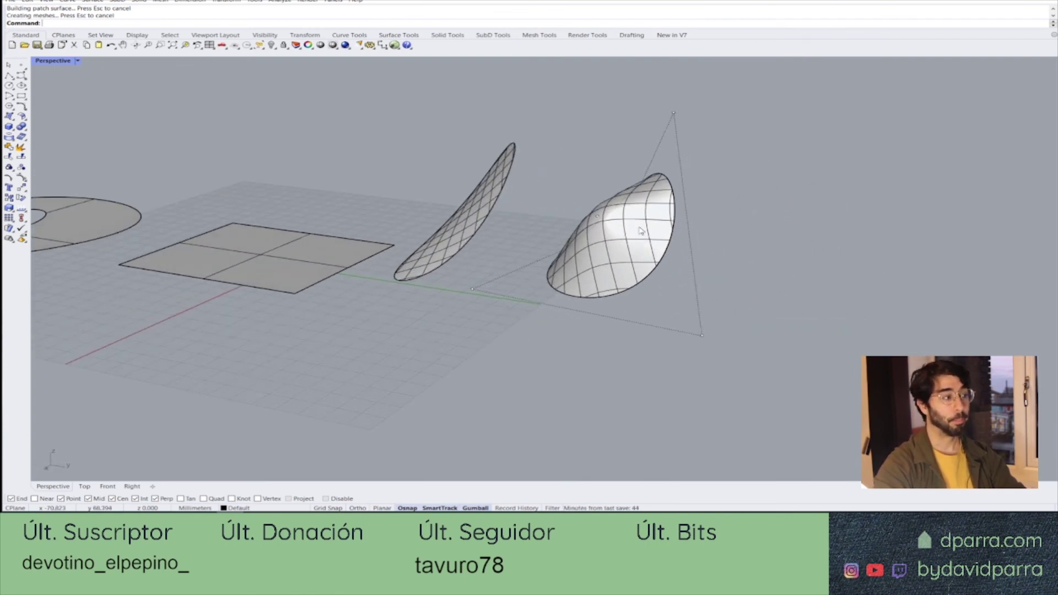
{"action": "mouse_move", "coordinate": [640, 230]}
{"action": "right_mouse_down"}
{"action": "mouse_move", "coordinate": [762, 265]}
{"action": "mouse_move", "coordinate": [821, 258]}
{"action": "right_mouse_up"}
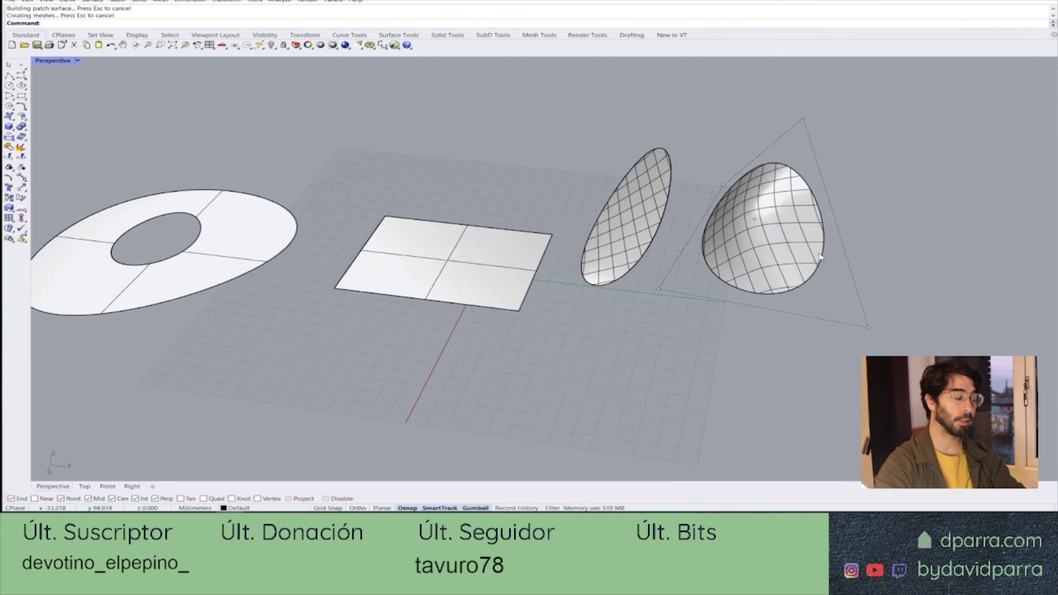